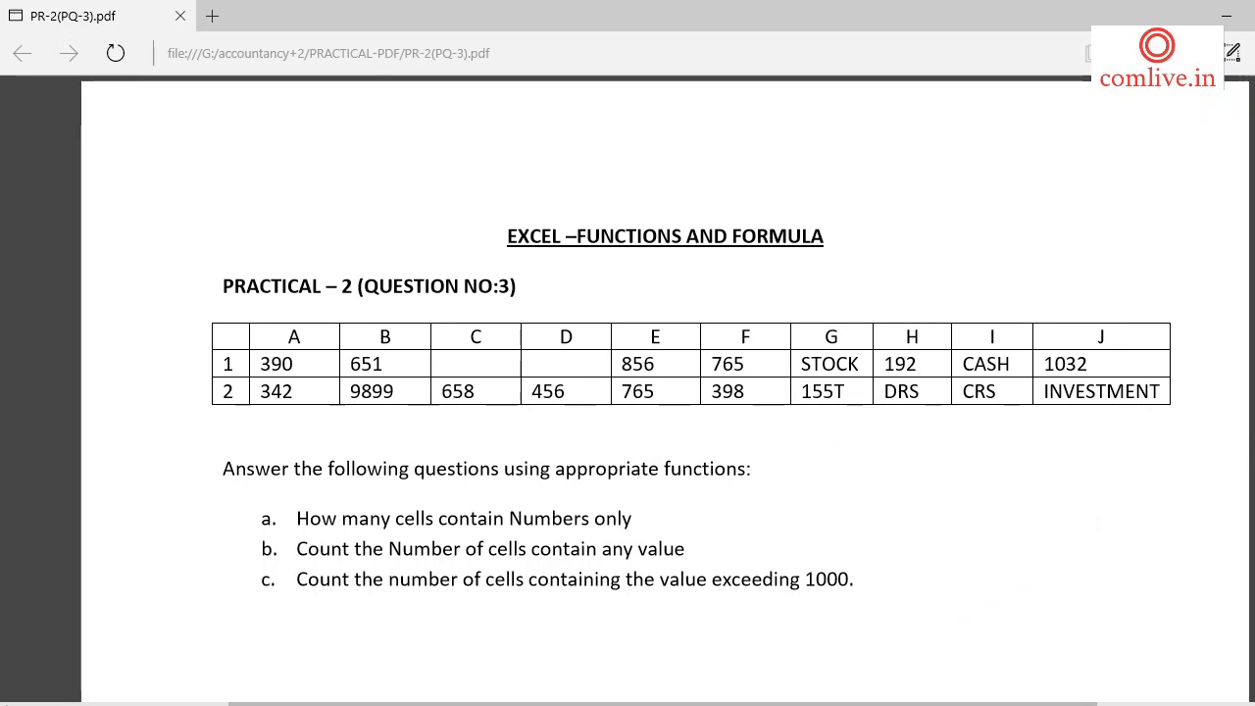
Step: Scroll the PDF down to the Procedure and Output sections
scroll(627, 392, "down", 5)
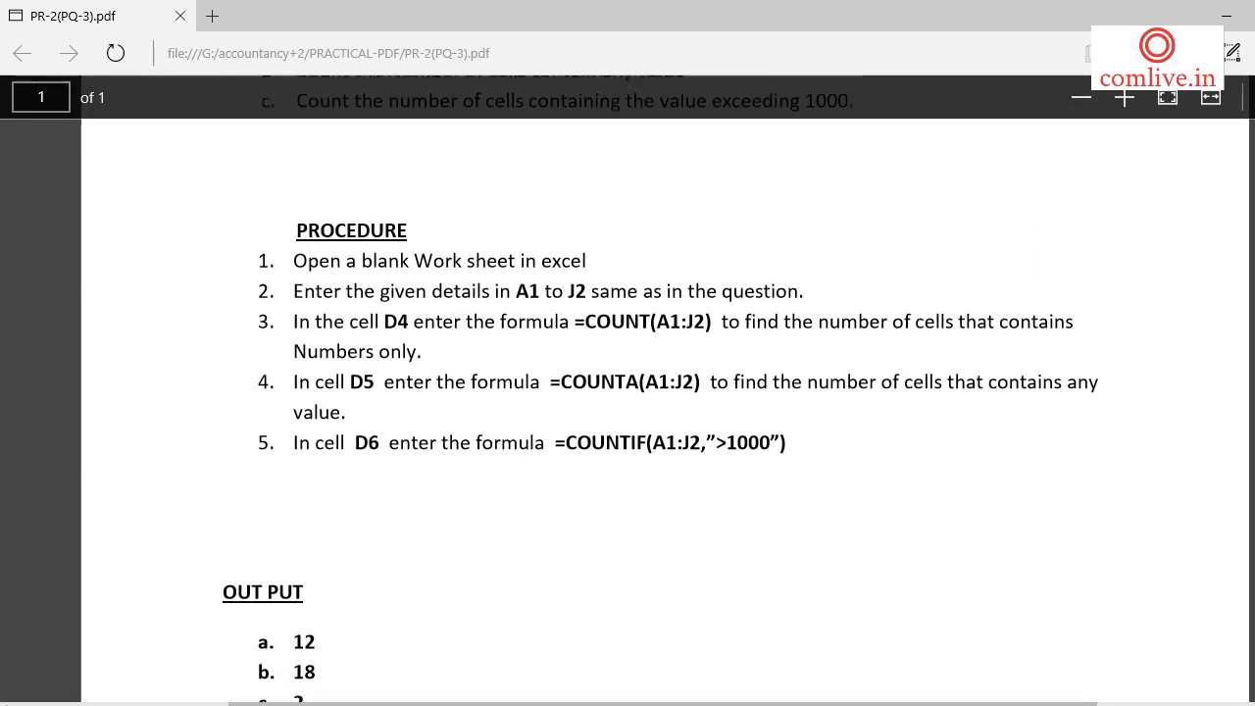
scroll(627, 392, "down", 1)
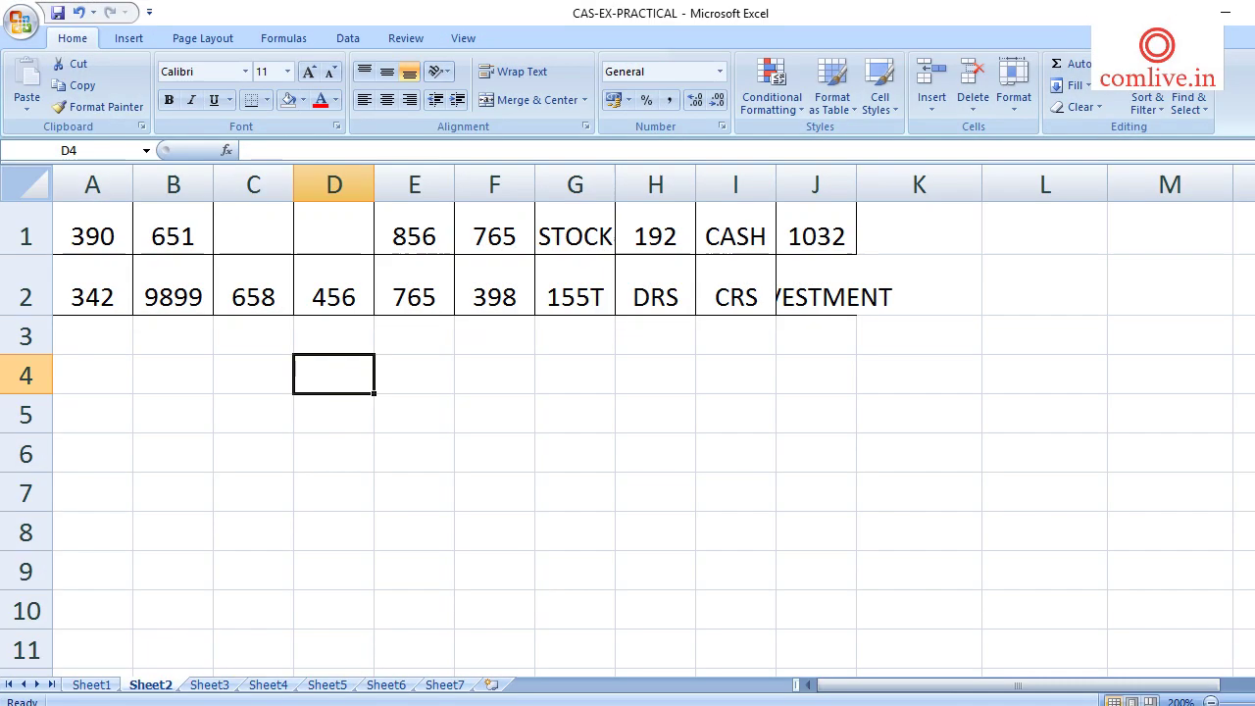
Step: Widen column J so INVESTMENT in J2 shows fully, then select cell D4
left_click(859, 258)
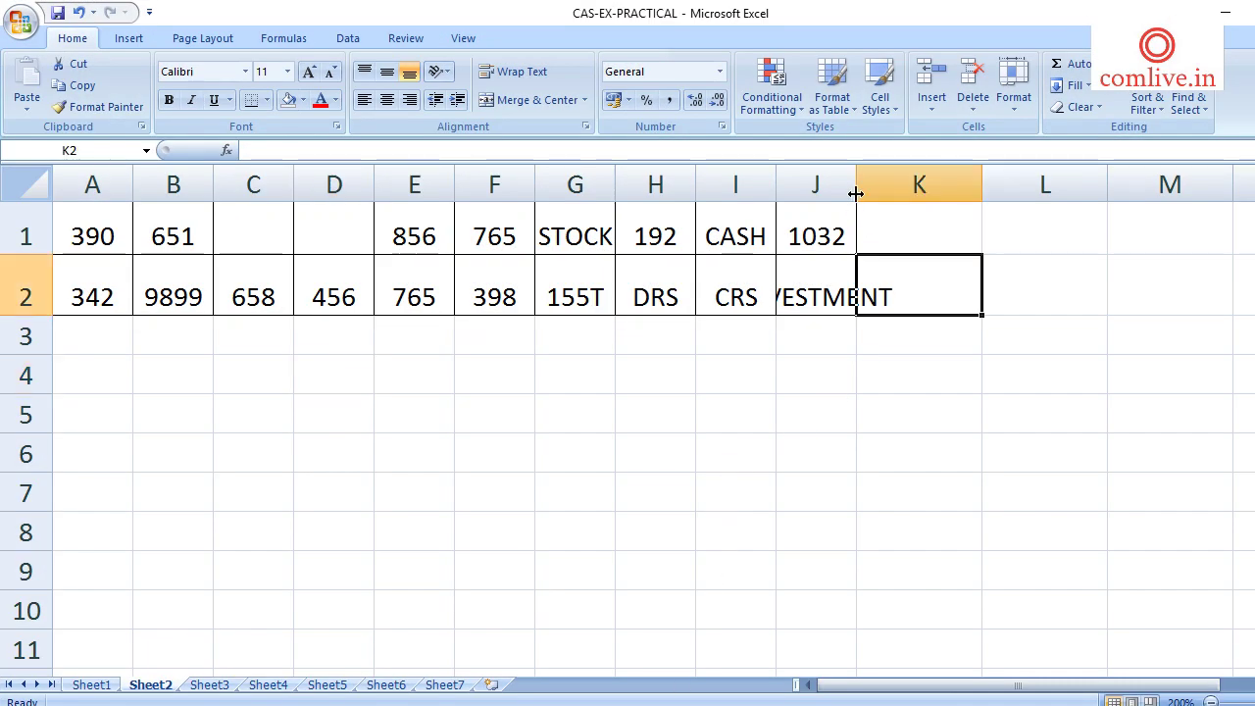
left_click_drag(855, 193, 916, 196)
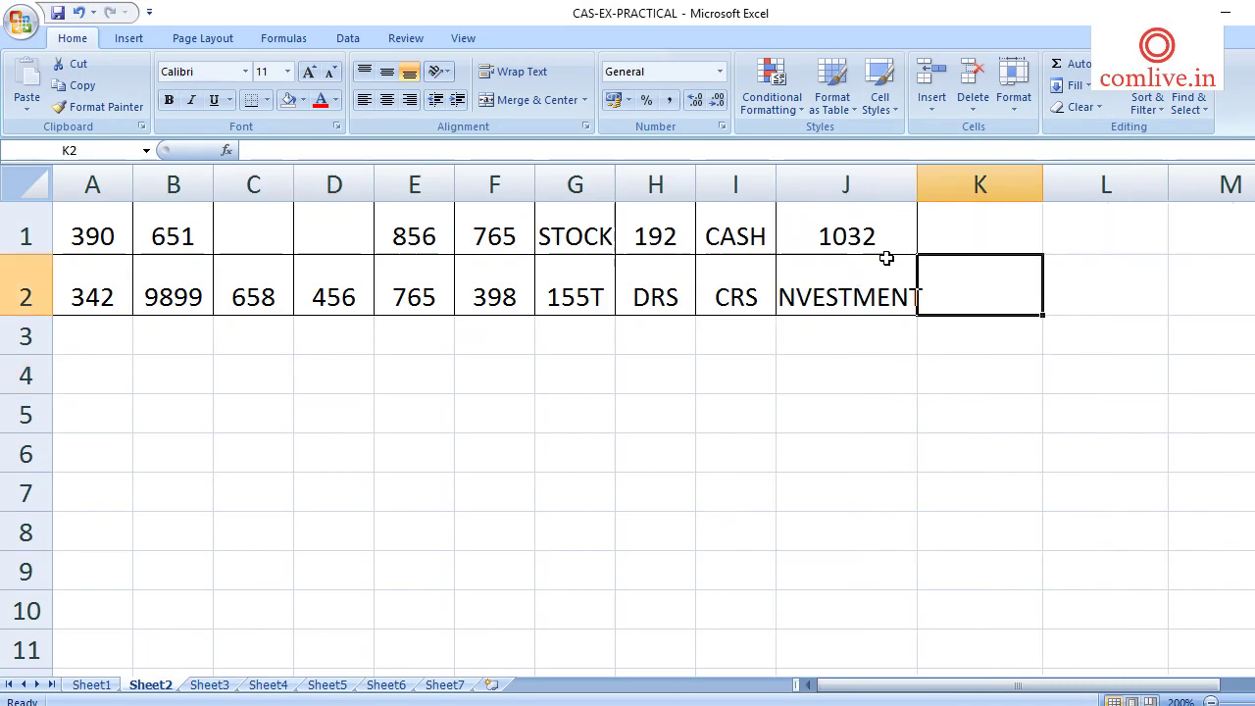
left_click(73, 228)
left_click(826, 294)
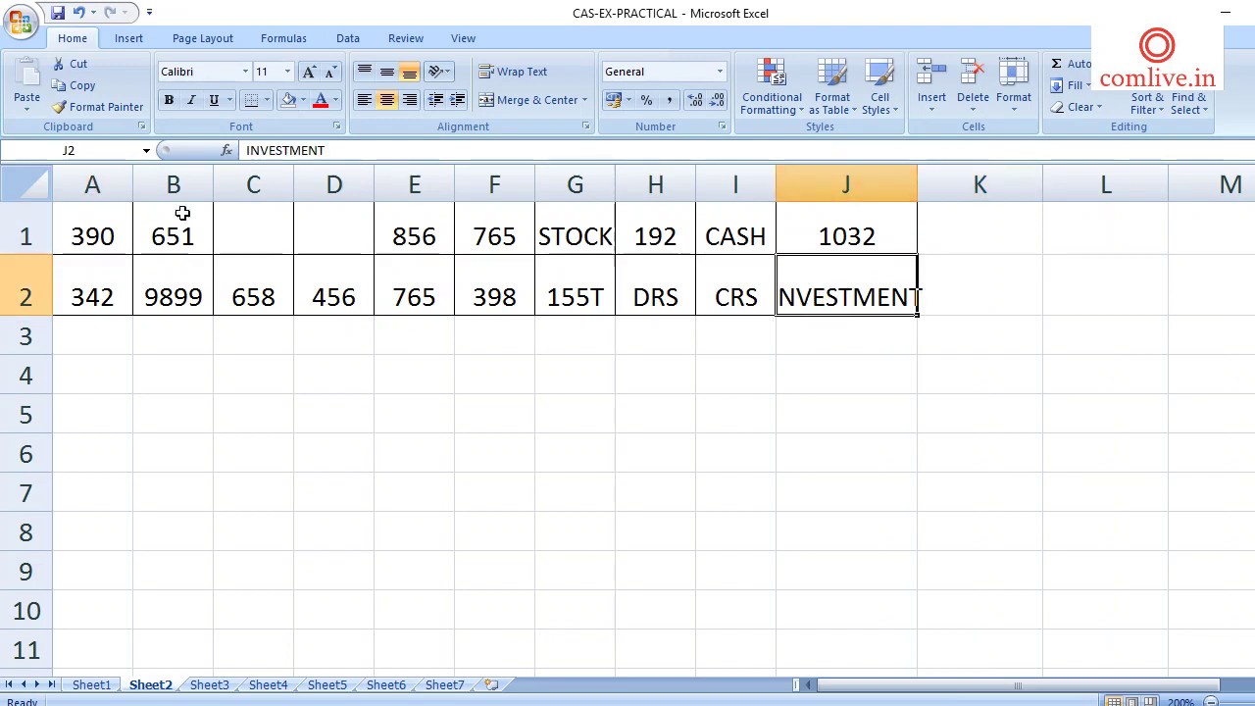
left_click_drag(98, 231, 838, 284)
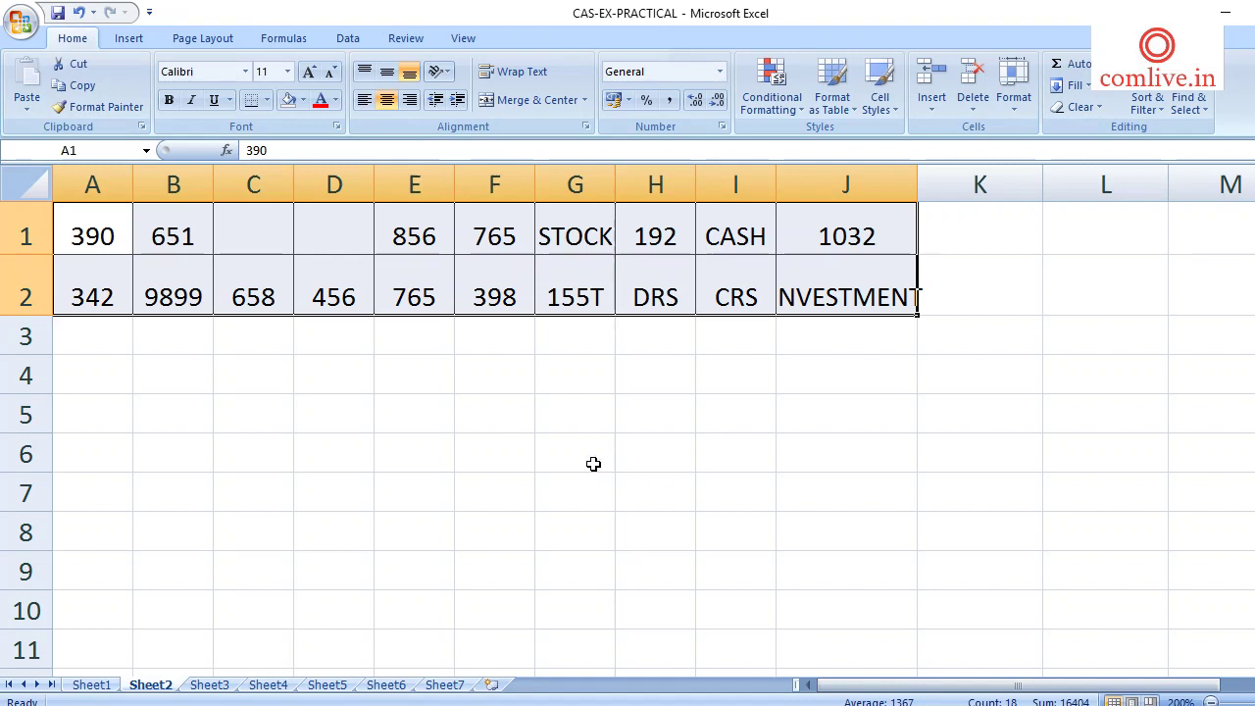
left_click(328, 372)
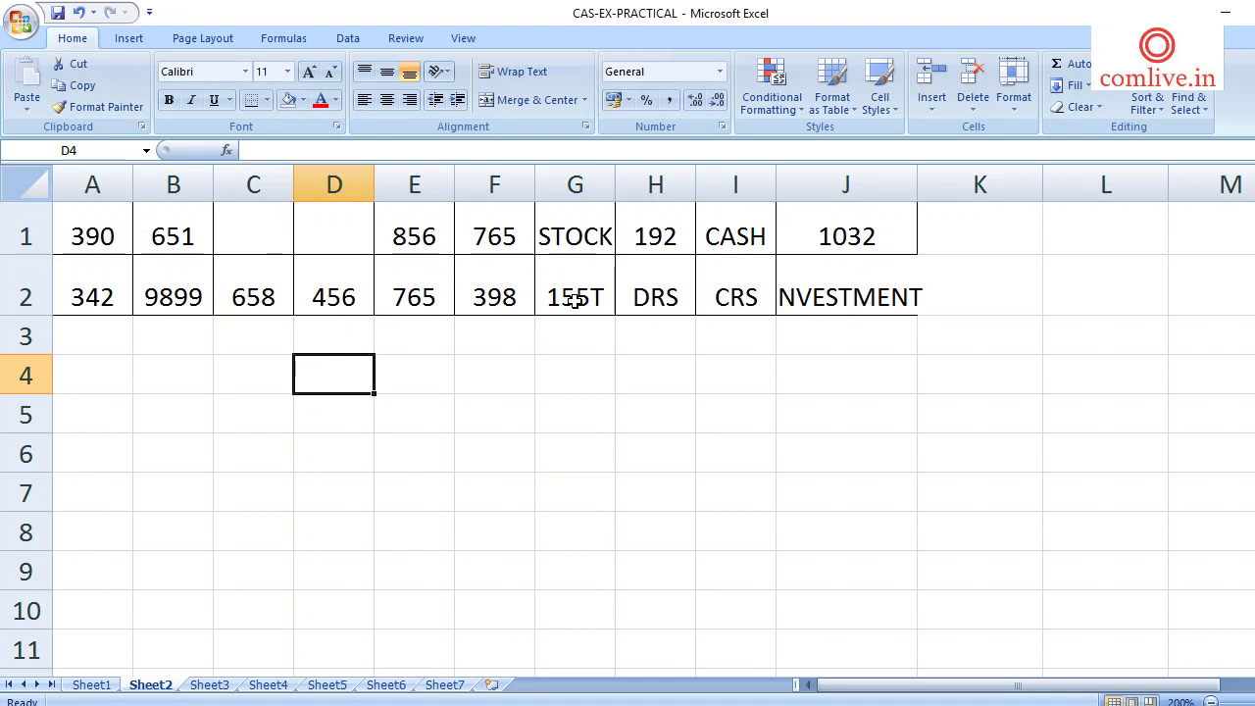
Step: Enter =COUNT(A1:J2) in D4, returning 12 numeric cells
type("=")
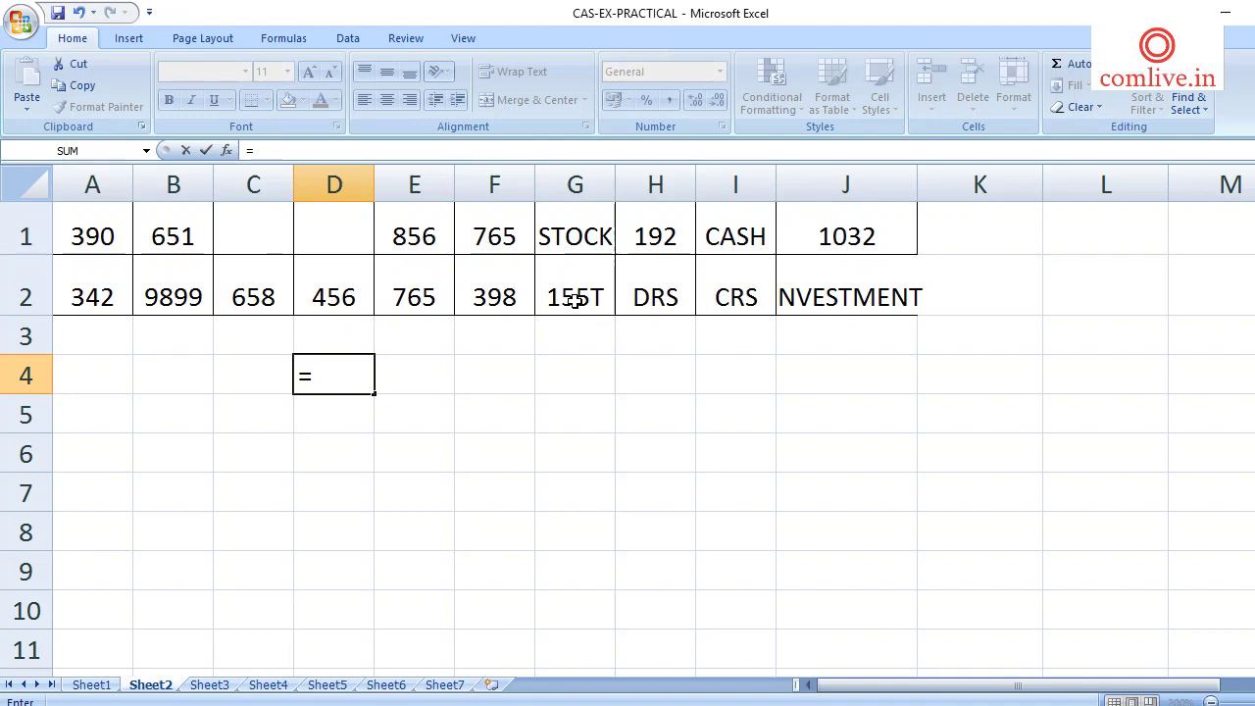
type("COUNT")
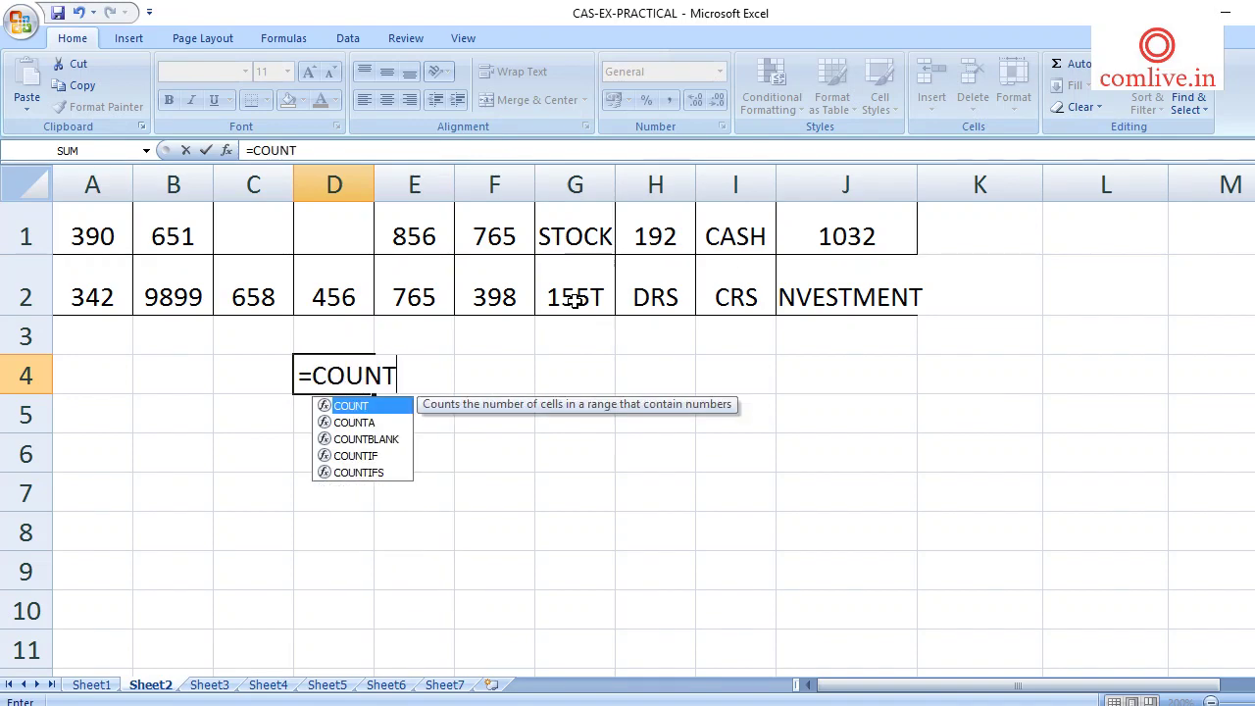
type("(")
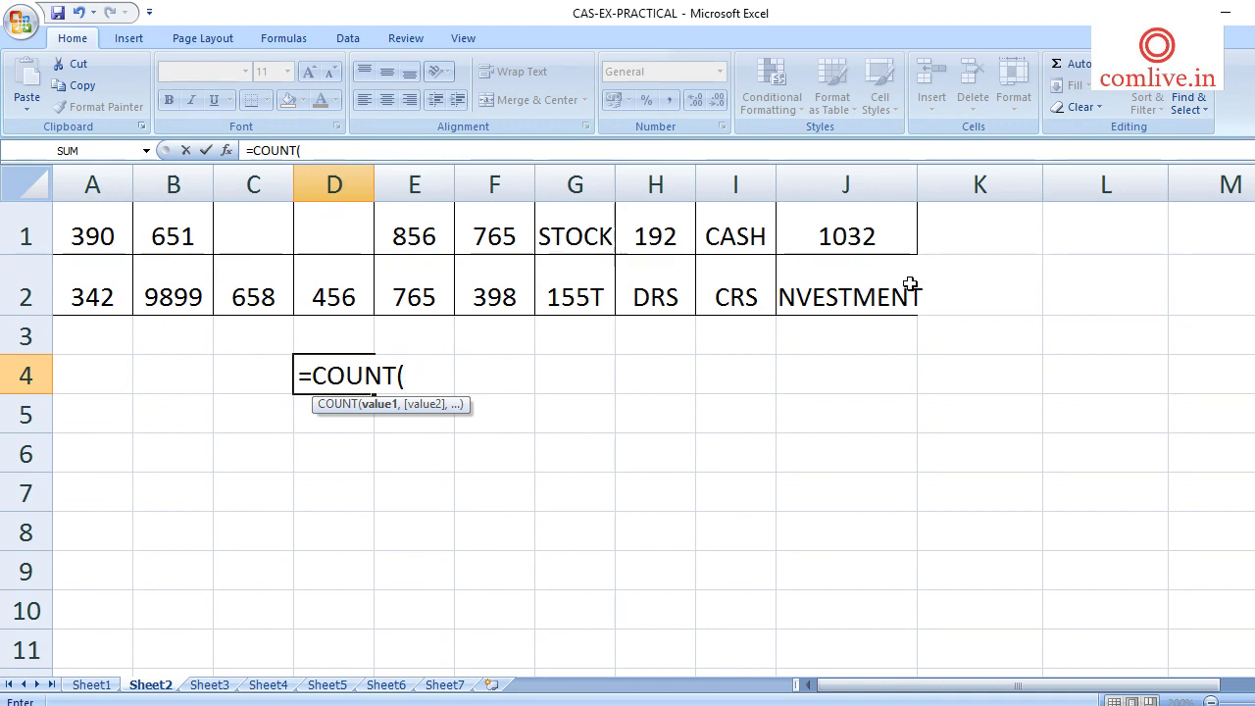
left_click(76, 227)
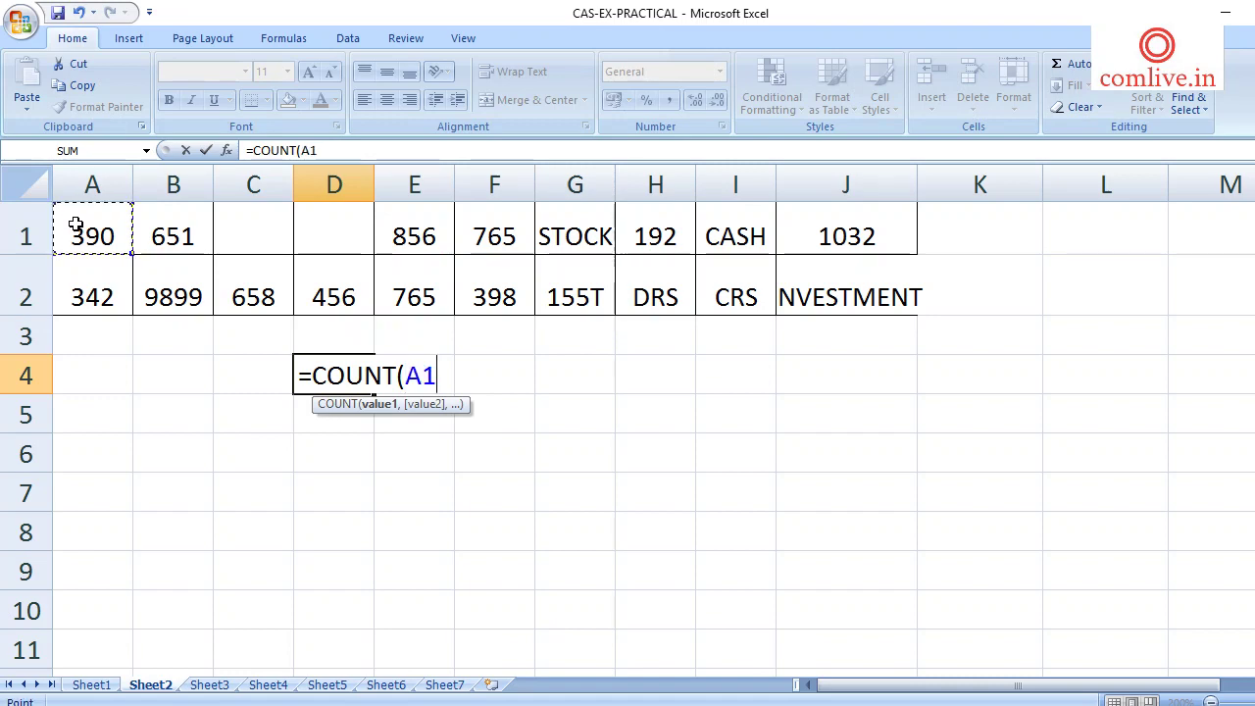
left_click_drag(76, 227, 849, 288)
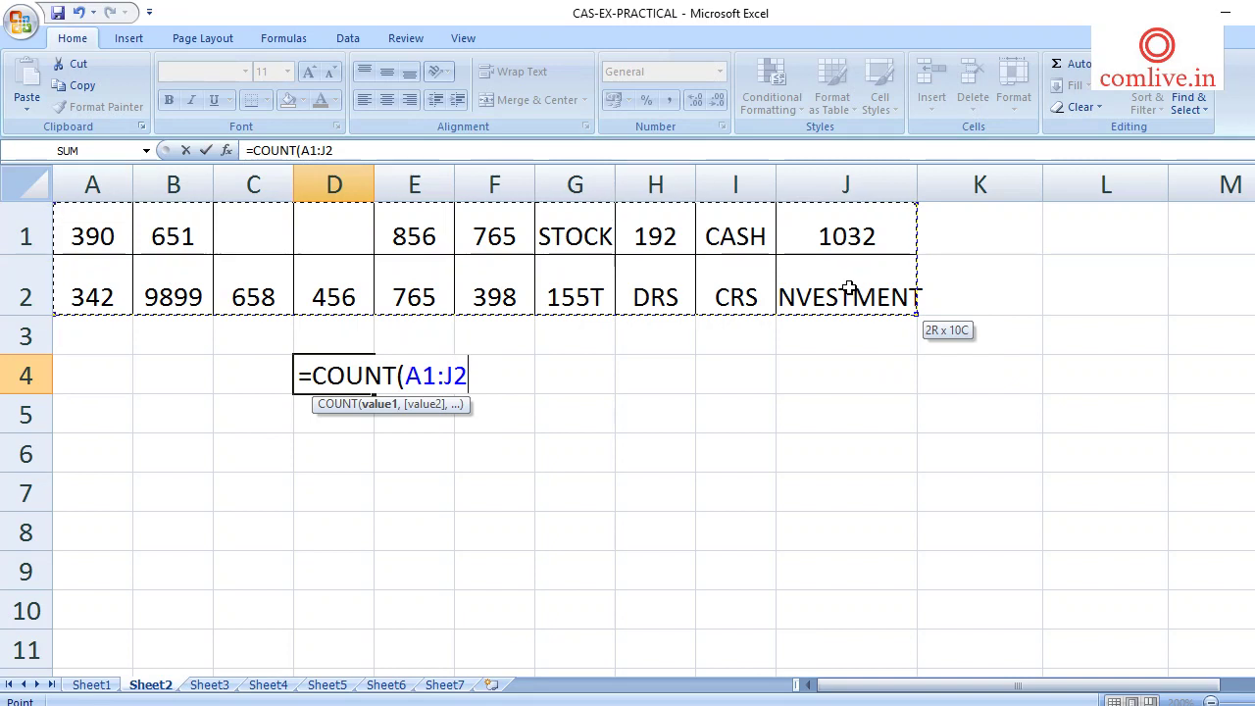
left_click_drag(849, 288, 849, 288)
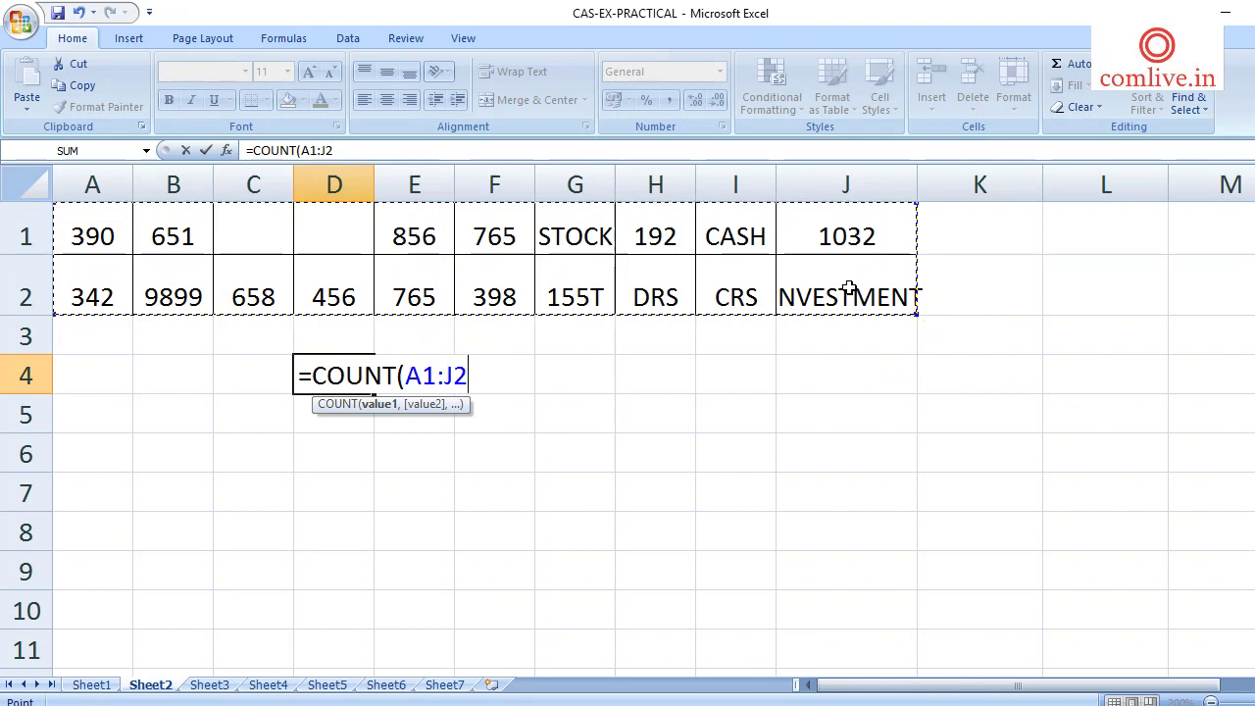
type(")")
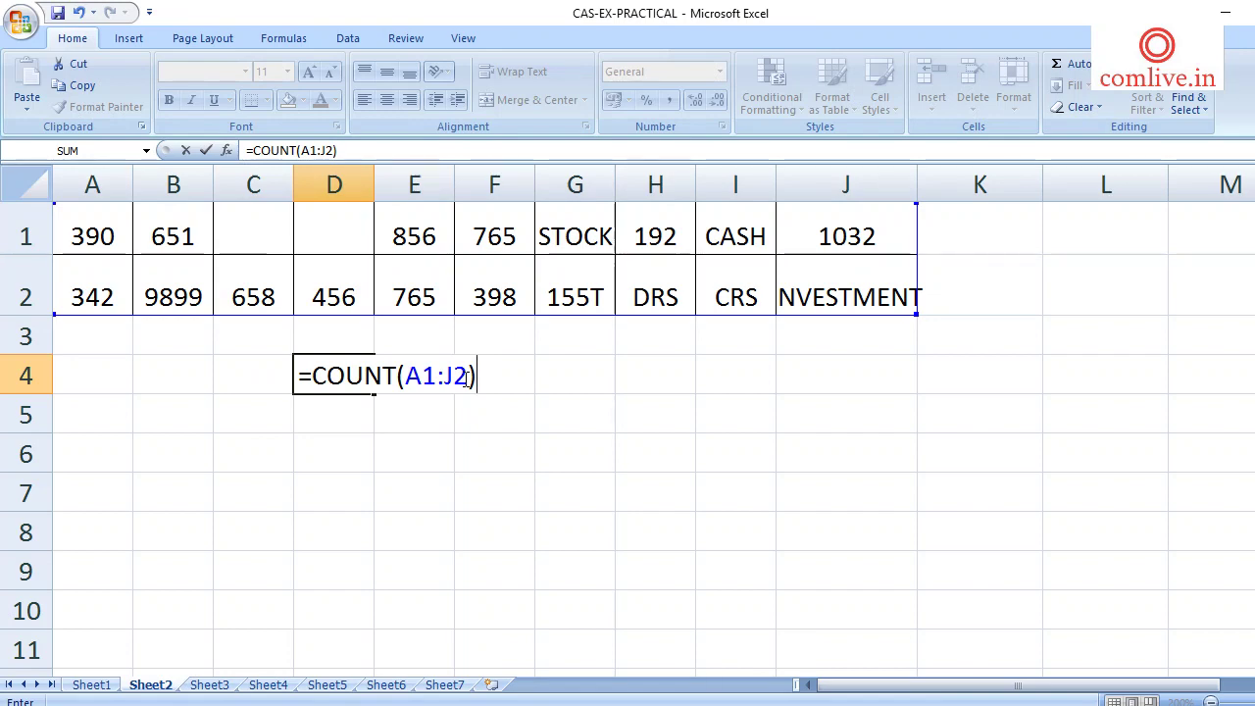
key("Return")
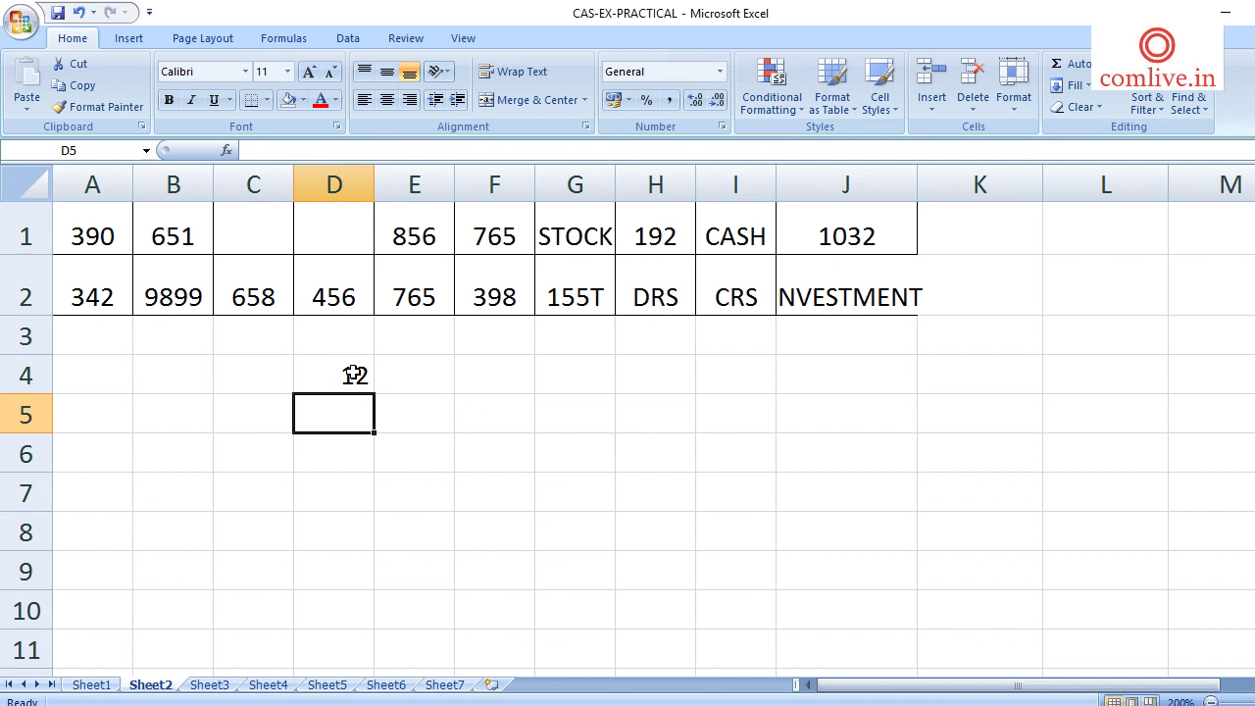
left_click(347, 375)
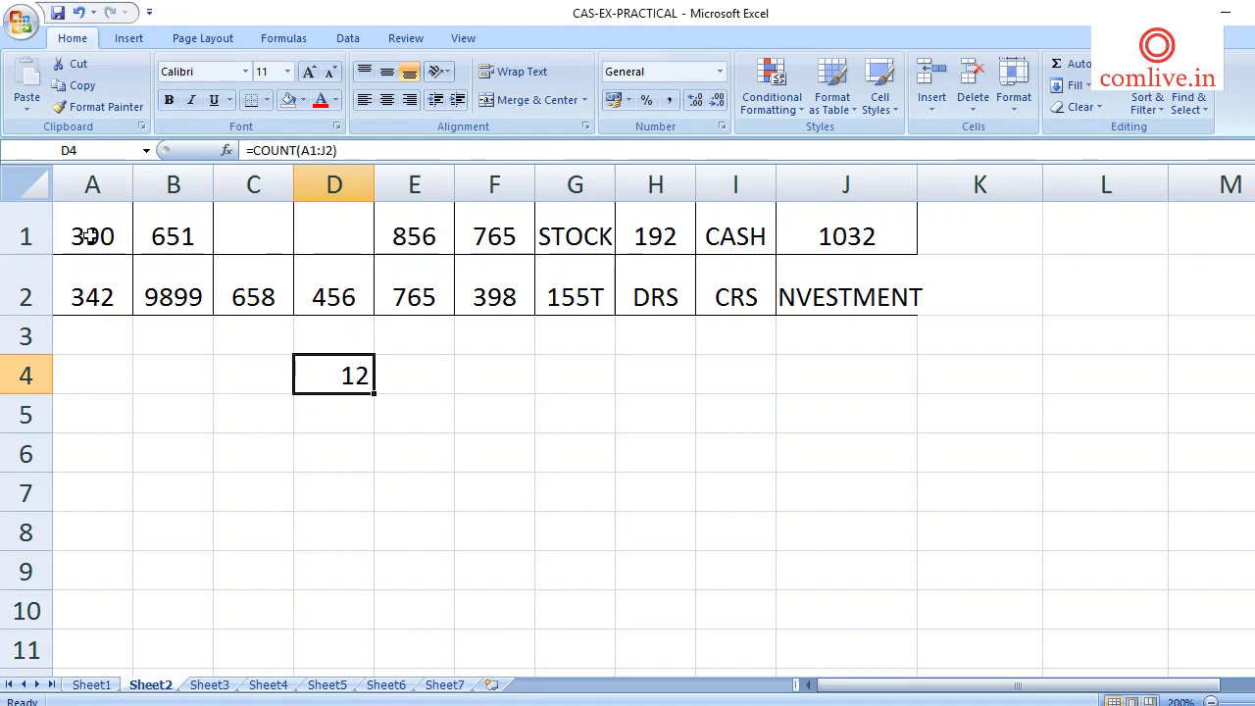
Step: Ctrl-select the numeric cells A1, B1, A2–F2, E1, F1 and H1
left_click(88, 235)
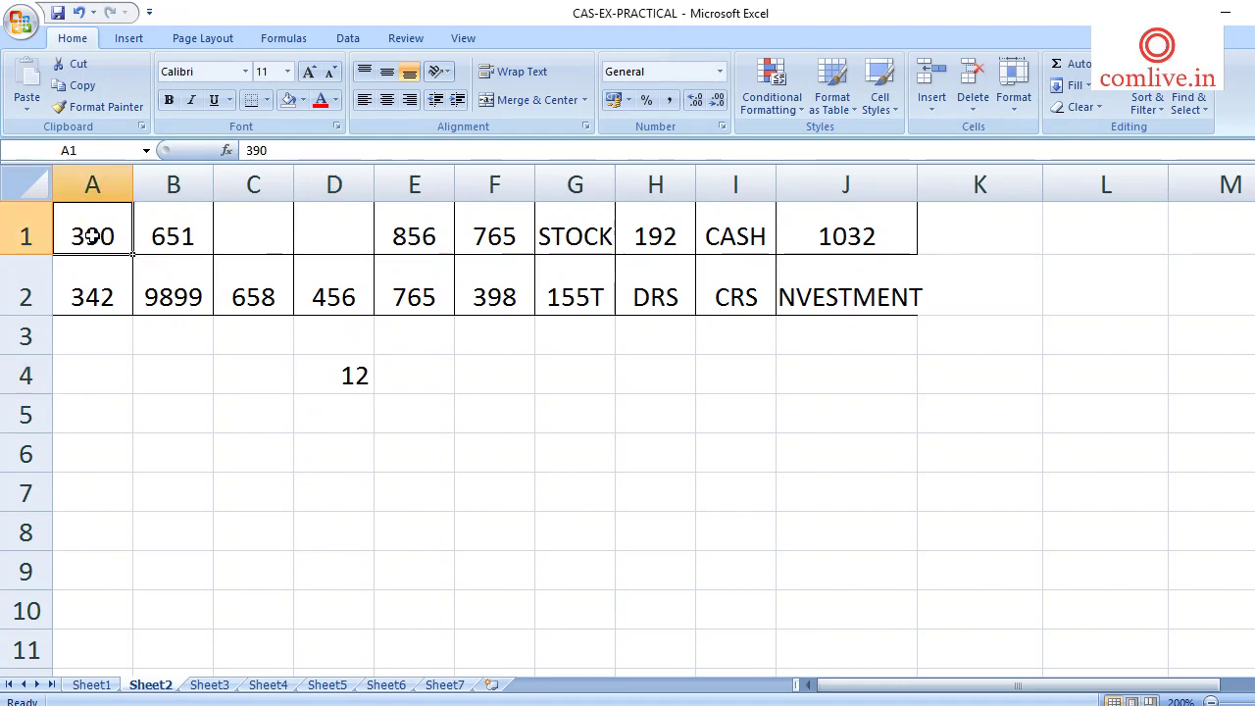
left_click(167, 238, "ctrl")
left_click(98, 284, "ctrl")
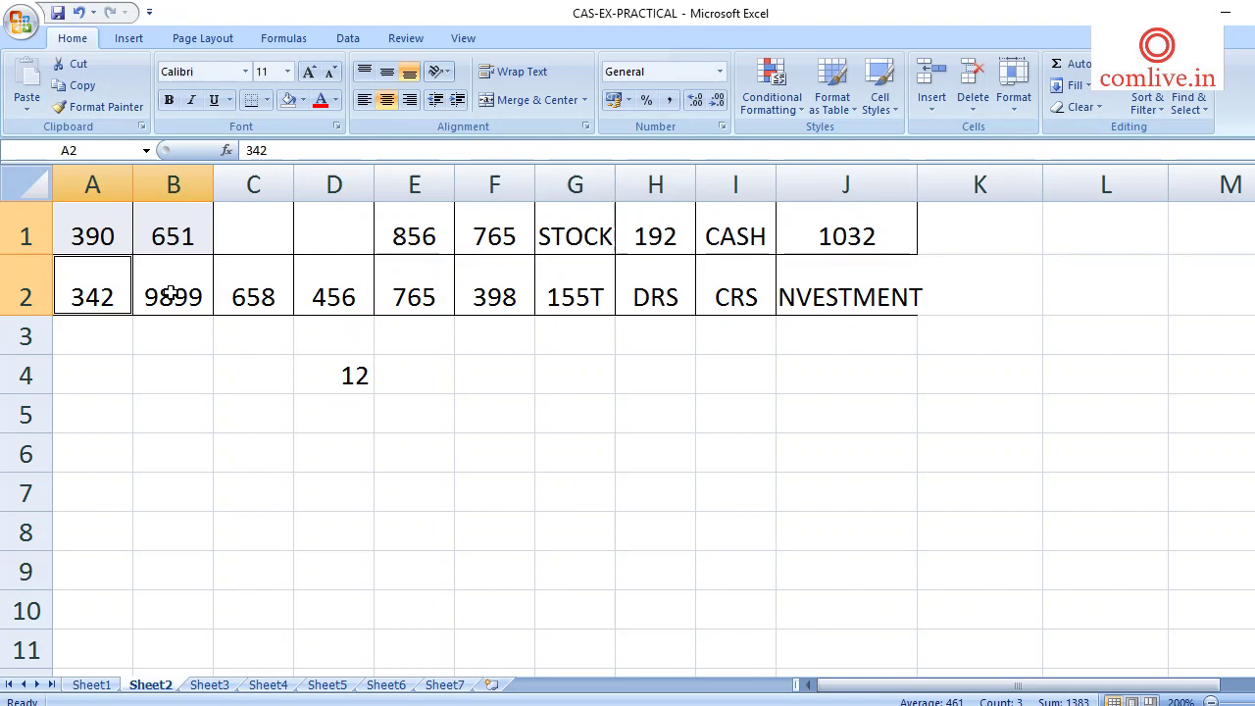
left_click(171, 292, "ctrl")
left_click(247, 294, "ctrl")
left_click(341, 294, "ctrl")
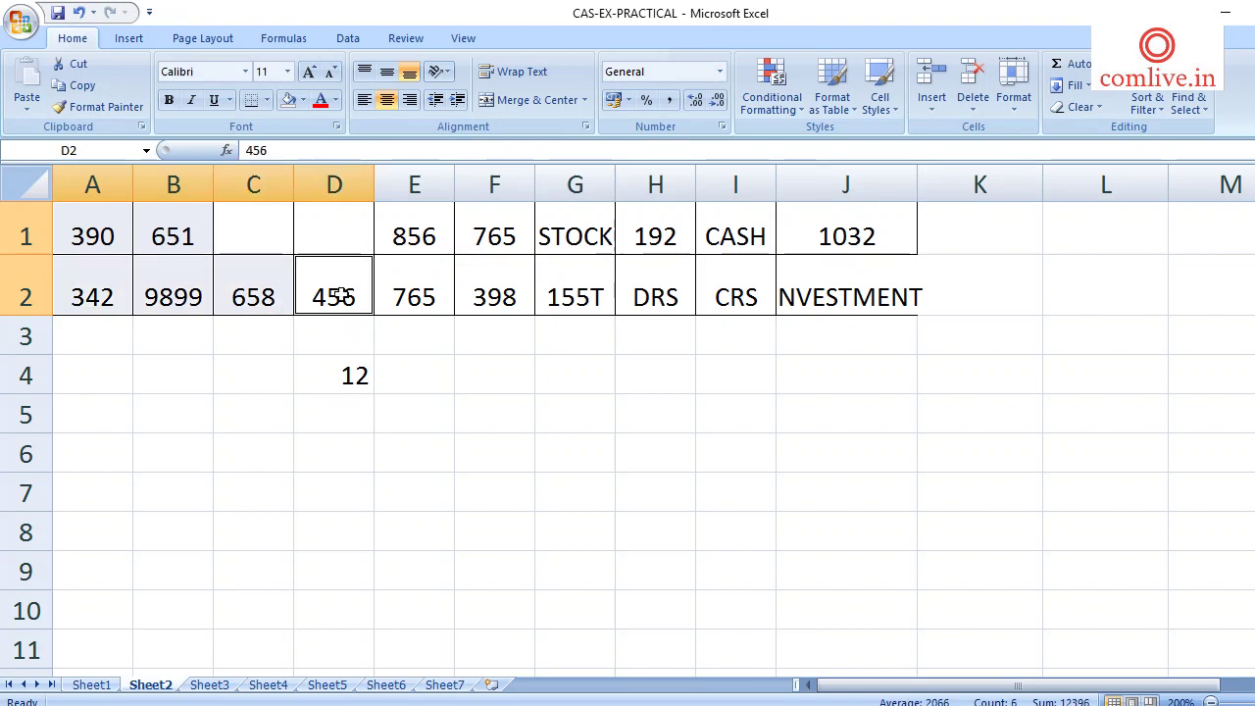
left_click(407, 239, "ctrl")
left_click(409, 284, "ctrl")
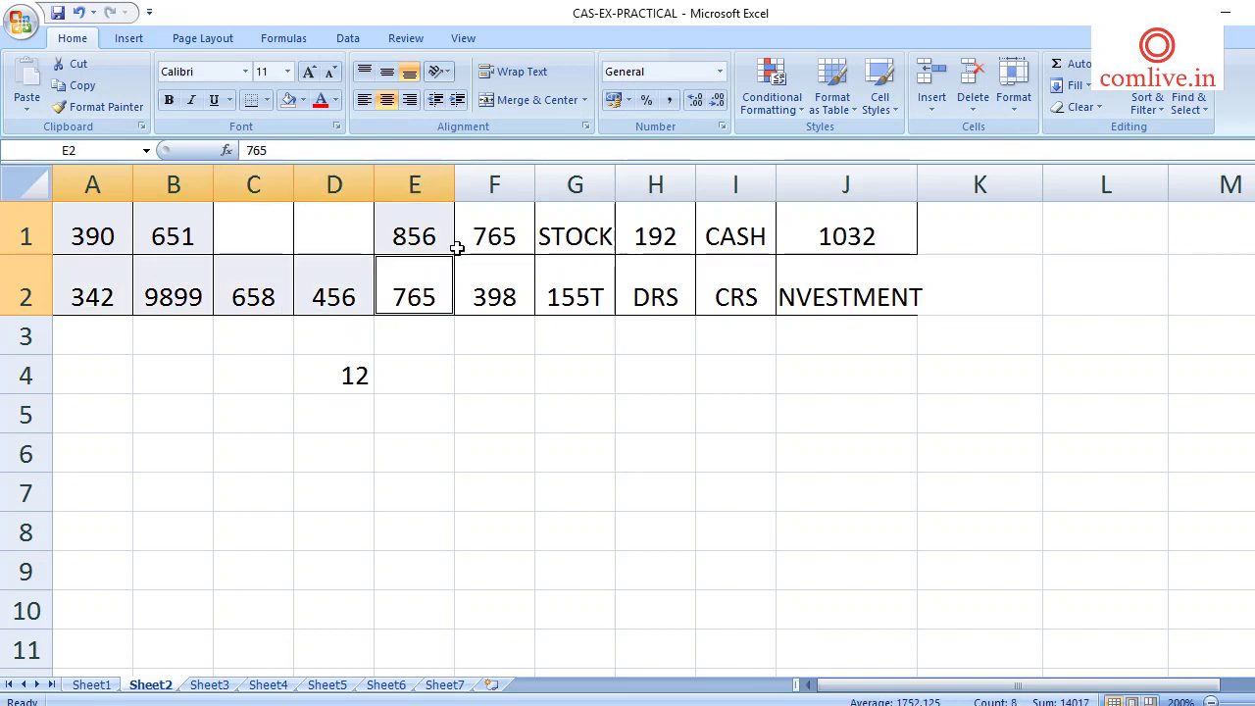
left_click(495, 238, "ctrl")
left_click(497, 291, "ctrl")
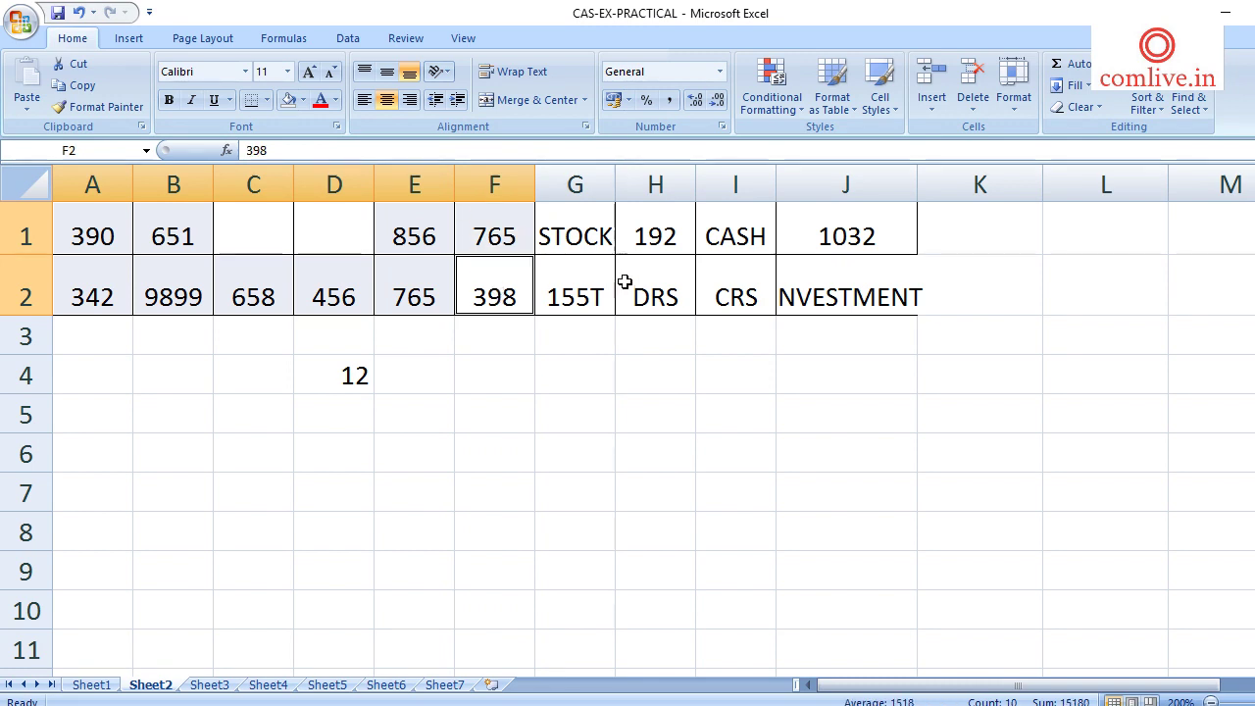
left_click(665, 232, "ctrl")
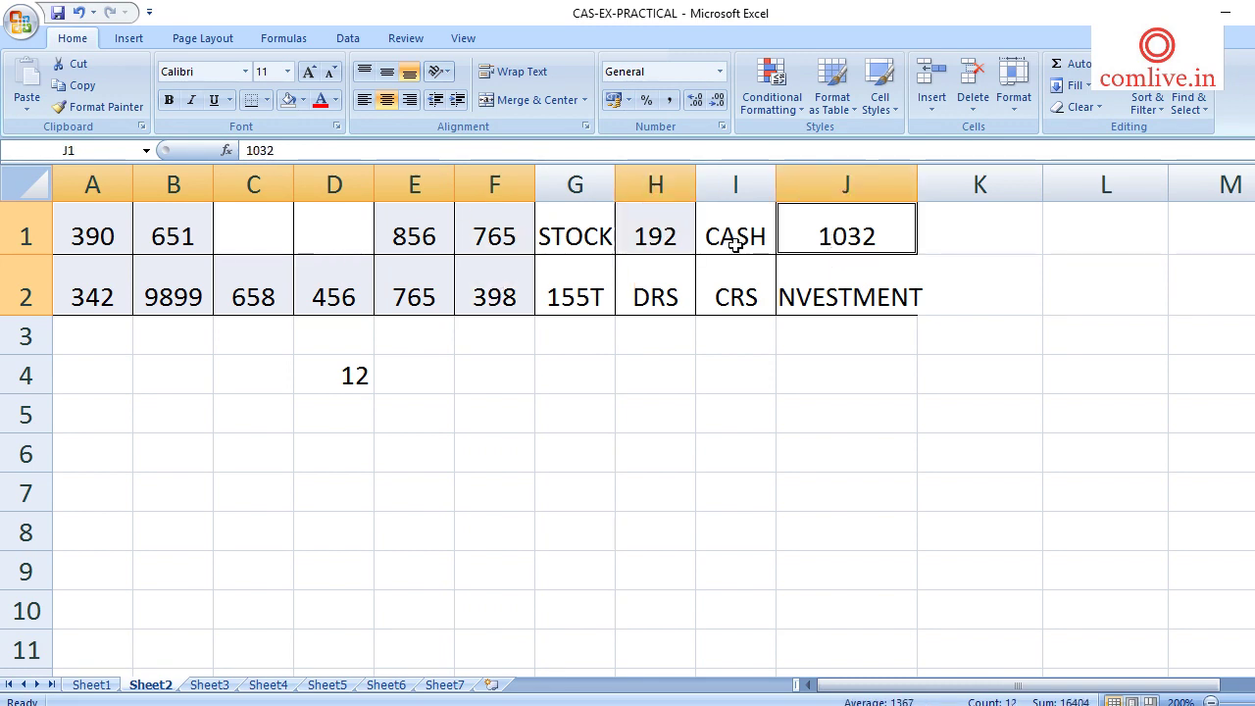
Step: Fill the selected numeric cells yellow, then reselect D4
left_click(303, 99)
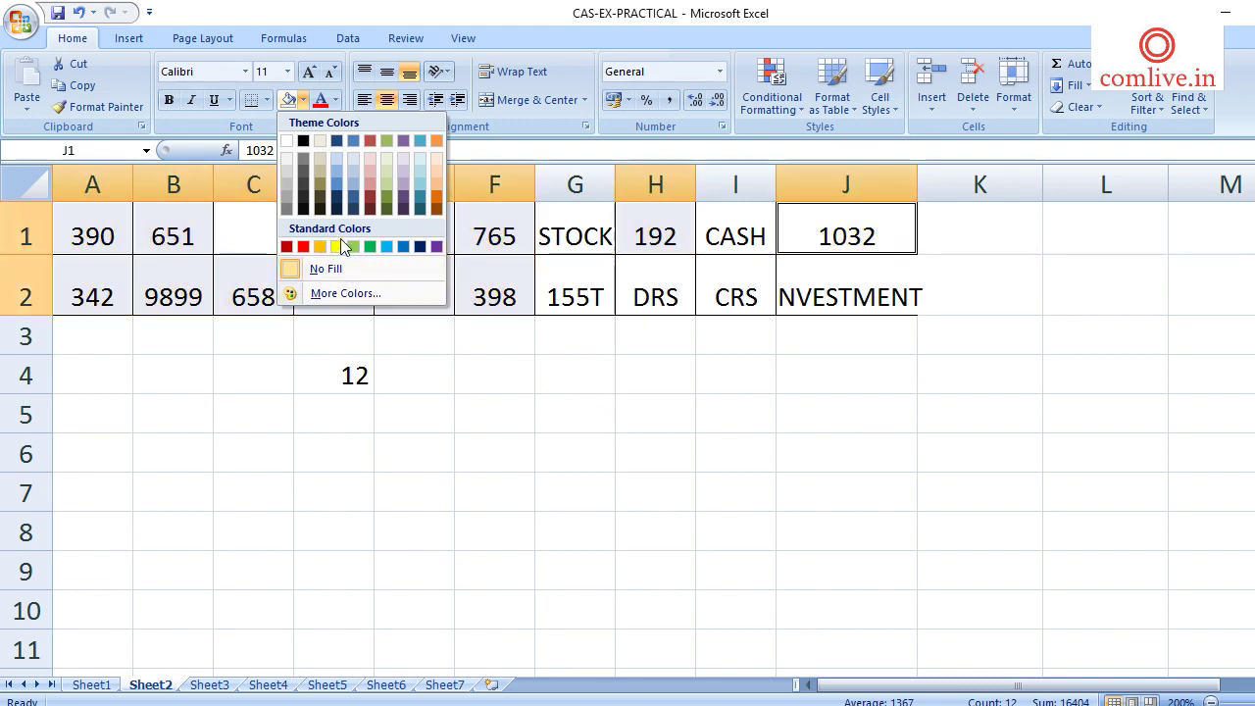
left_click(337, 246)
left_click(847, 436)
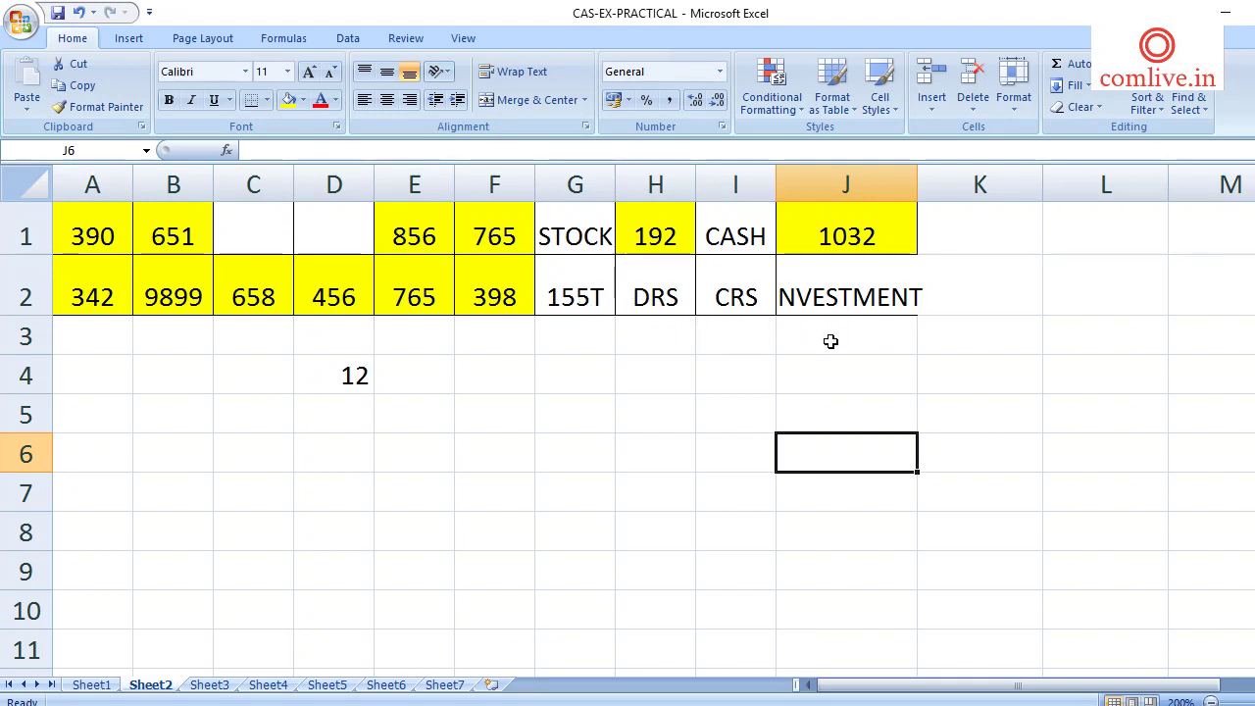
left_click(328, 377)
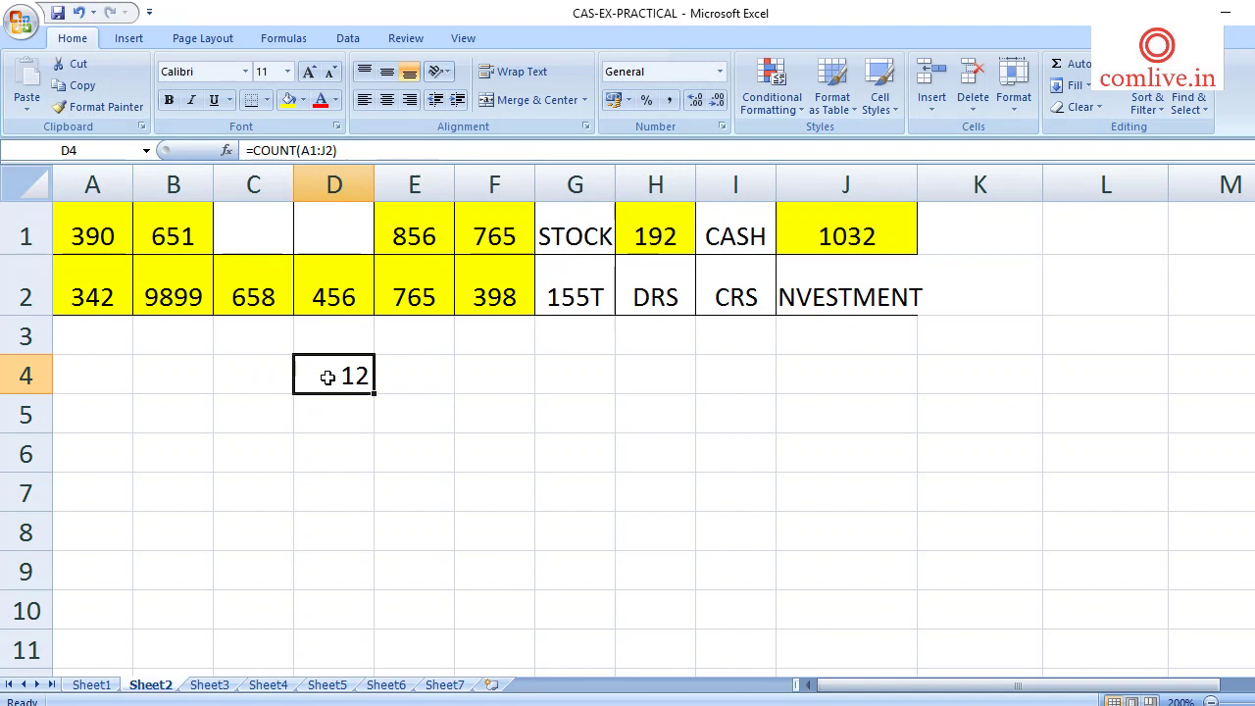
double_click(327, 377)
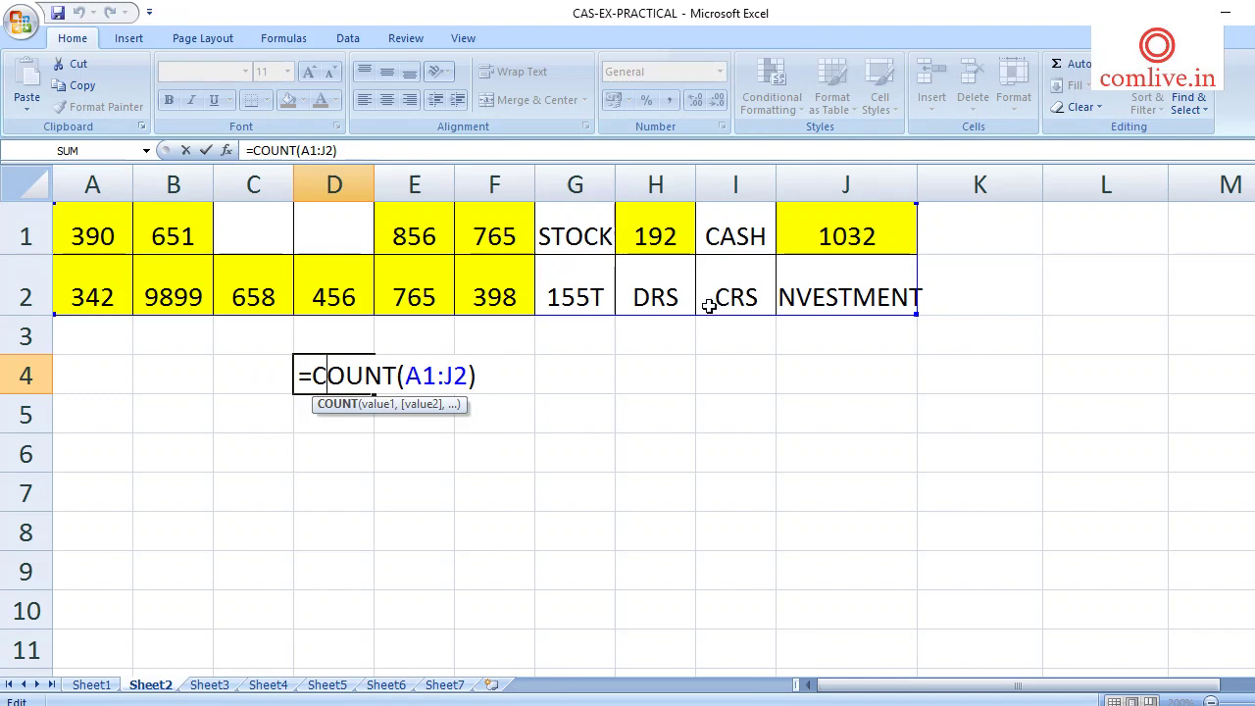
left_click(340, 422)
left_click(340, 423)
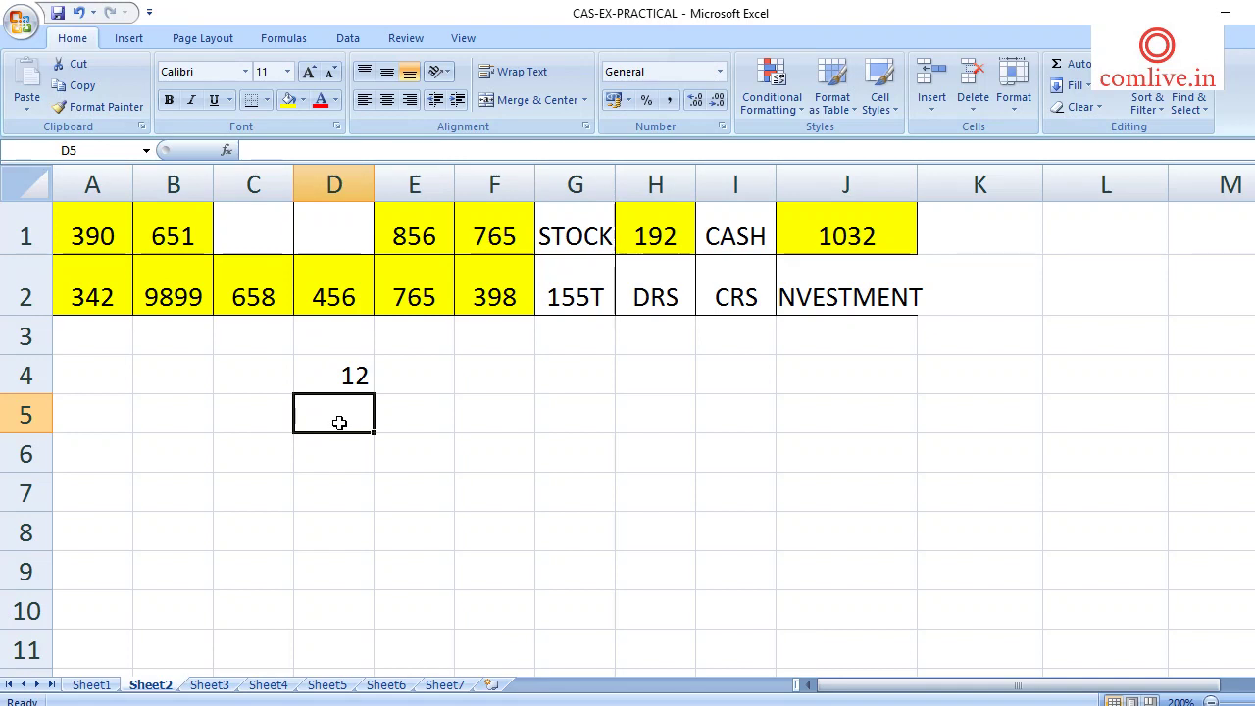
Step: Enter =COUNTA(A1:J2) in D5, showing 18 non-empty cells
type("=")
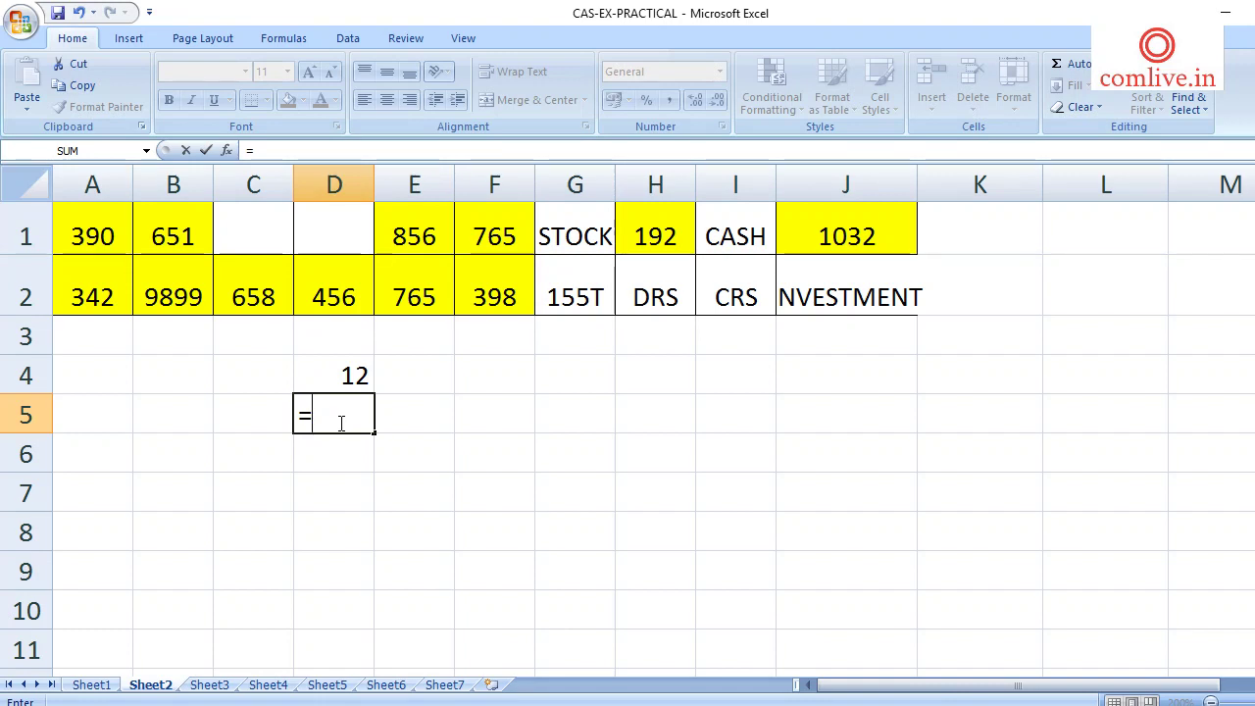
type("COUNTA")
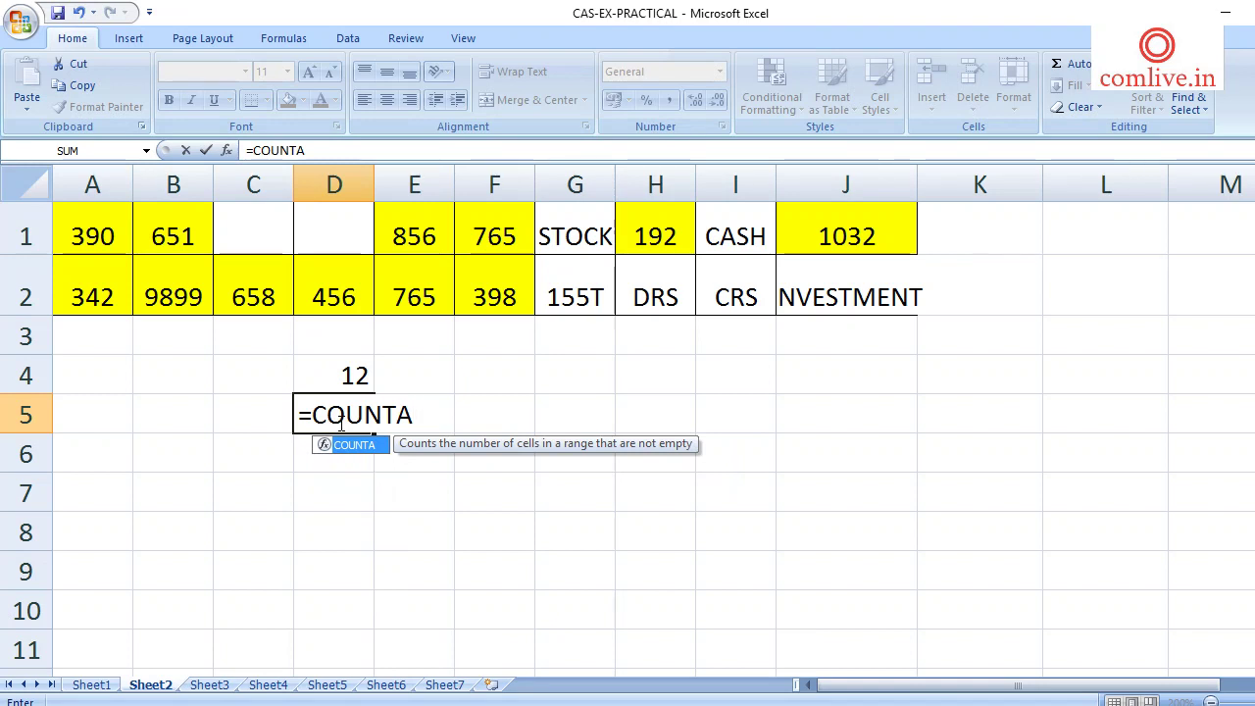
type("(")
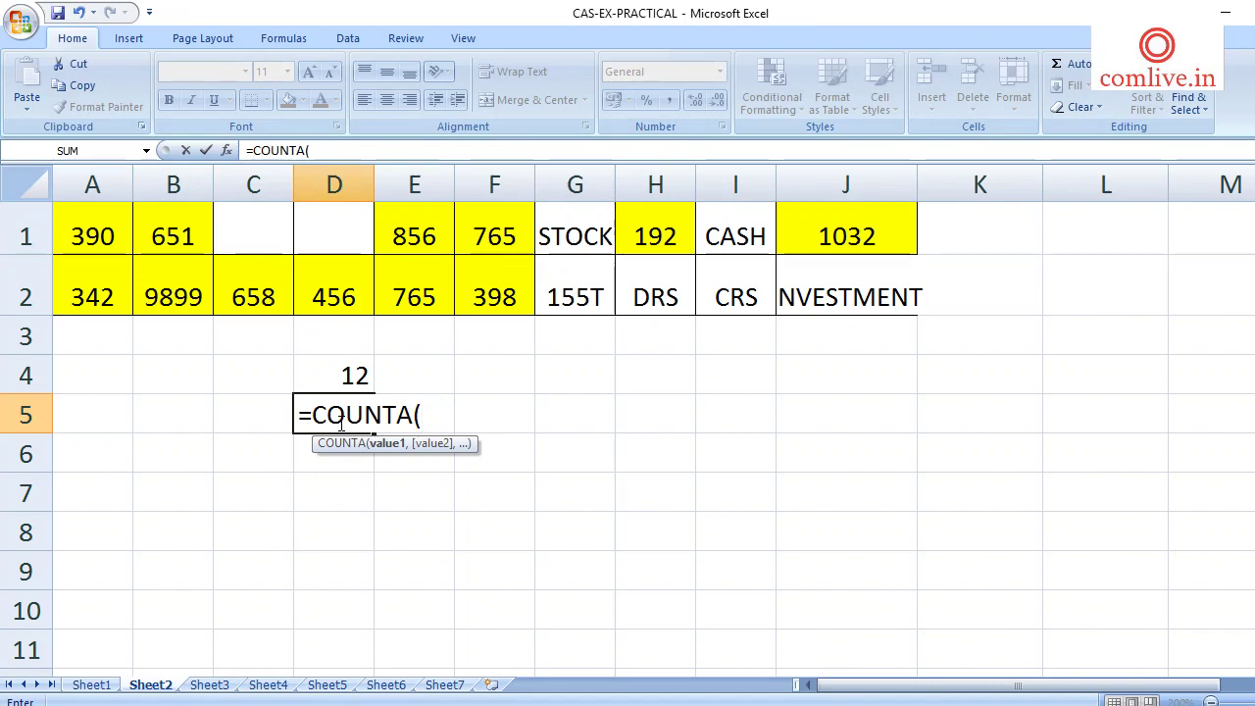
type("A1")
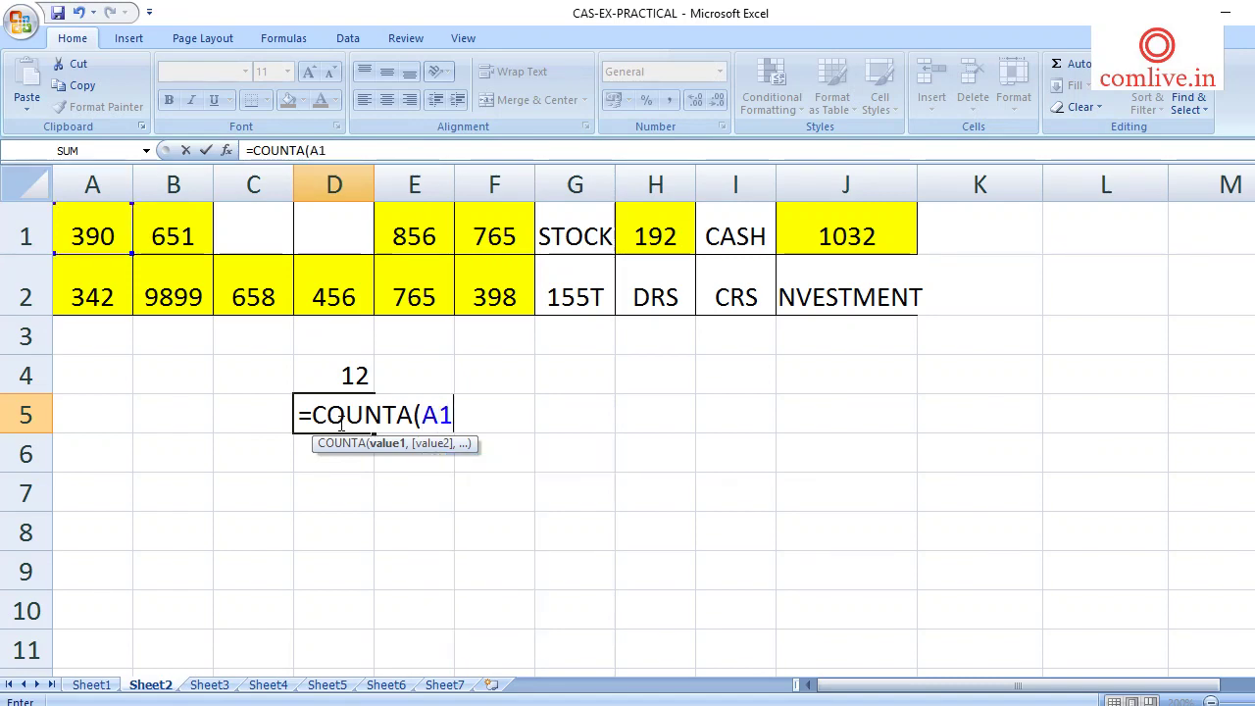
type(":J2")
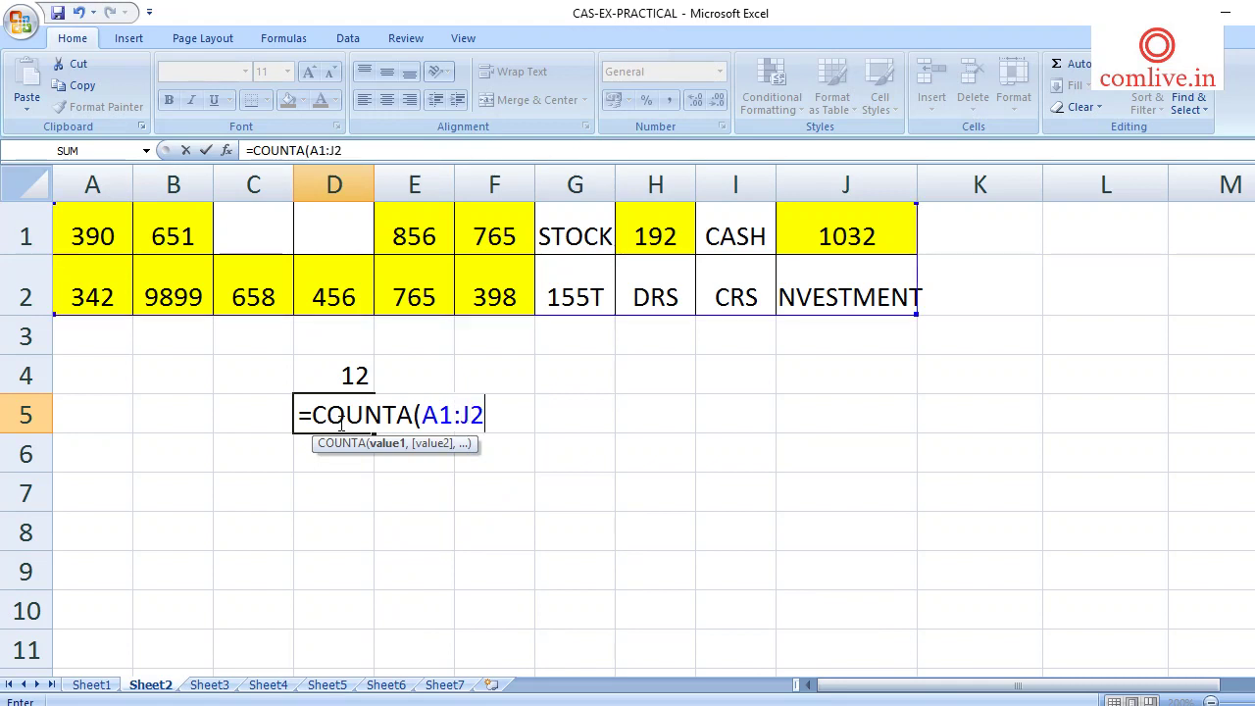
type(")")
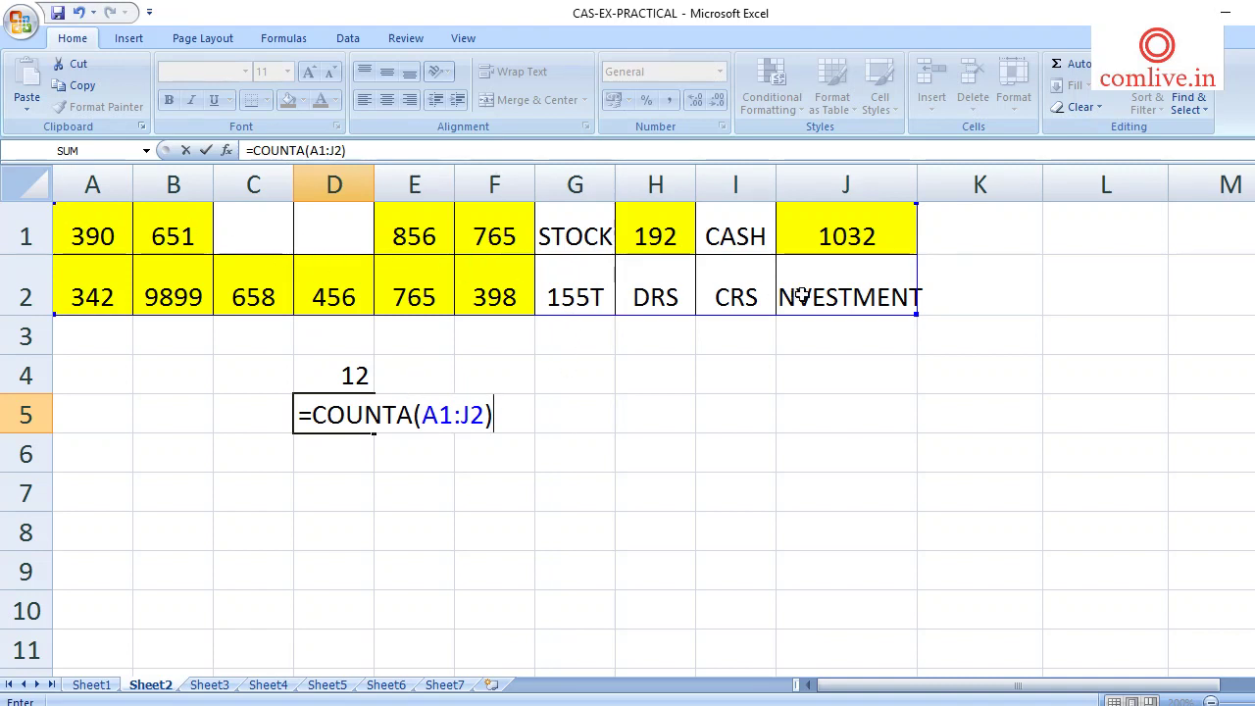
key("Return")
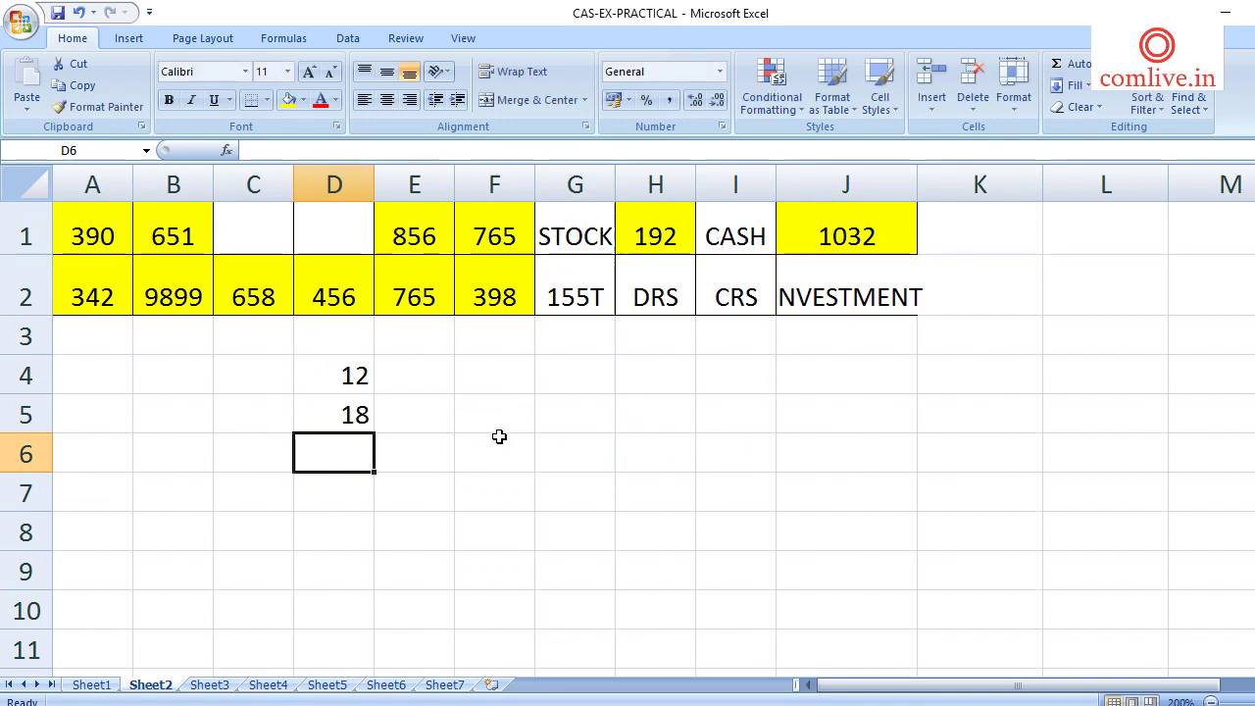
left_click(338, 414)
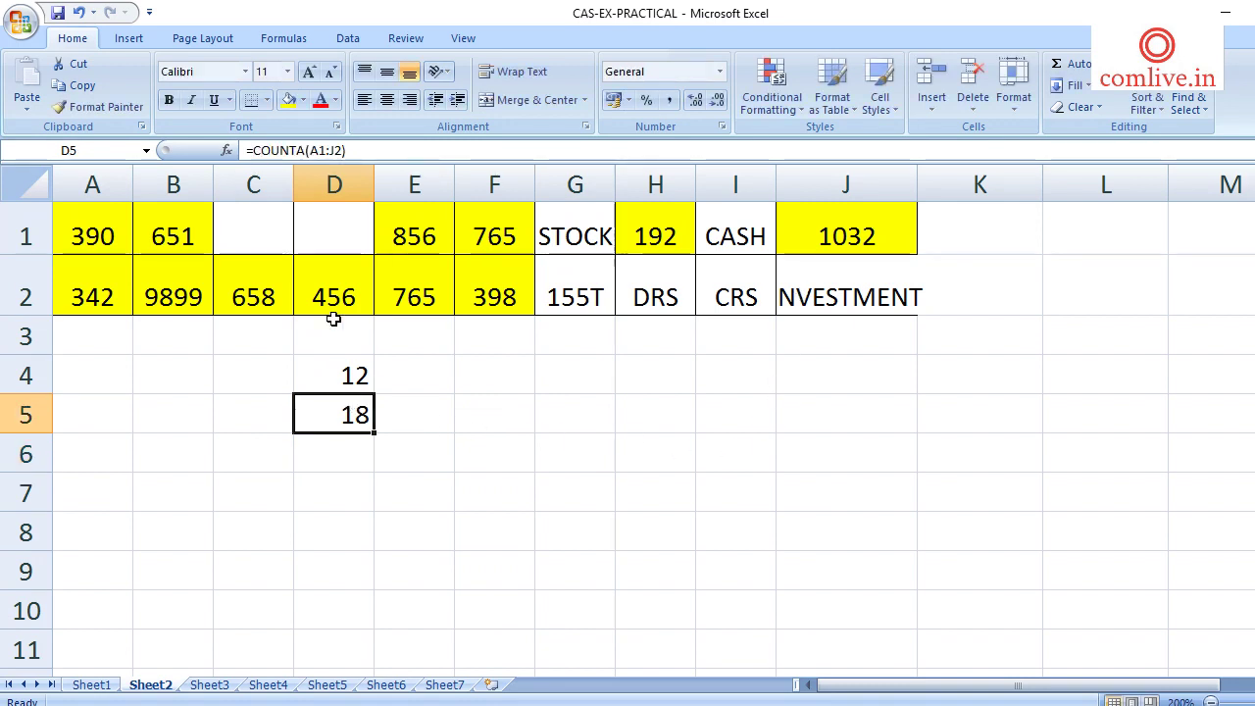
Step: Ctrl-select all 18 non-blank data cells in A1:J2
left_click(98, 237)
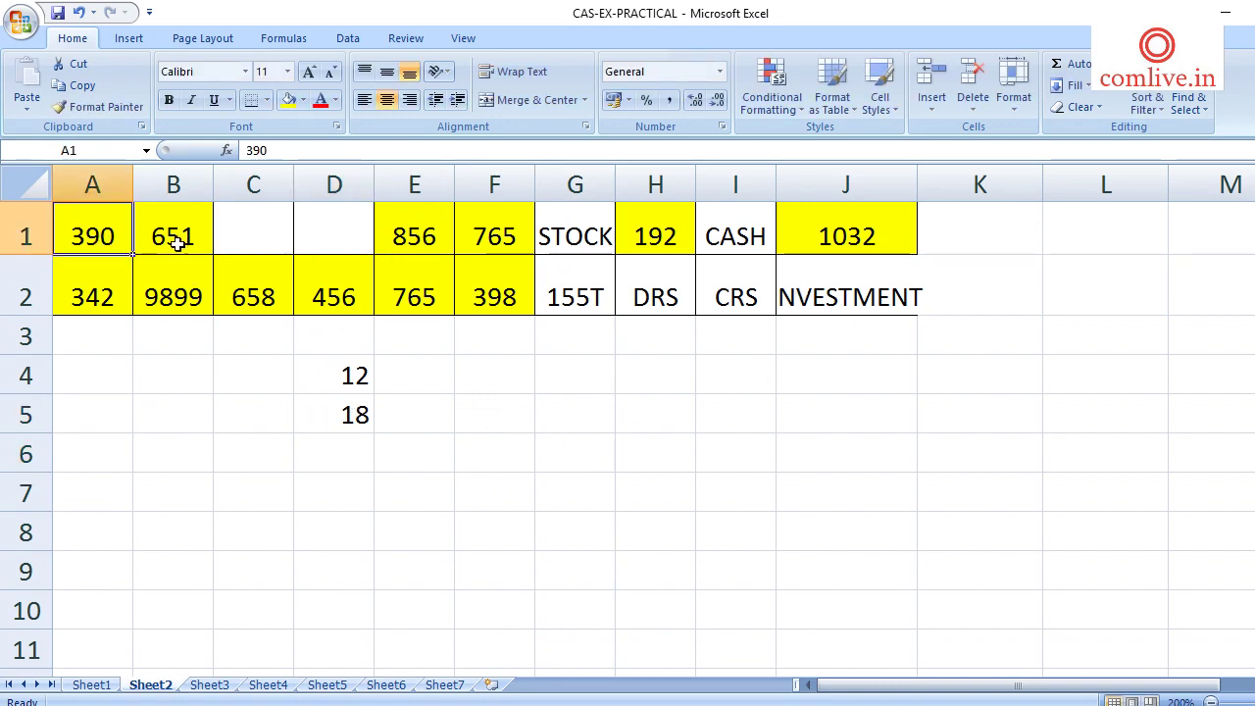
left_click(154, 240, "ctrl")
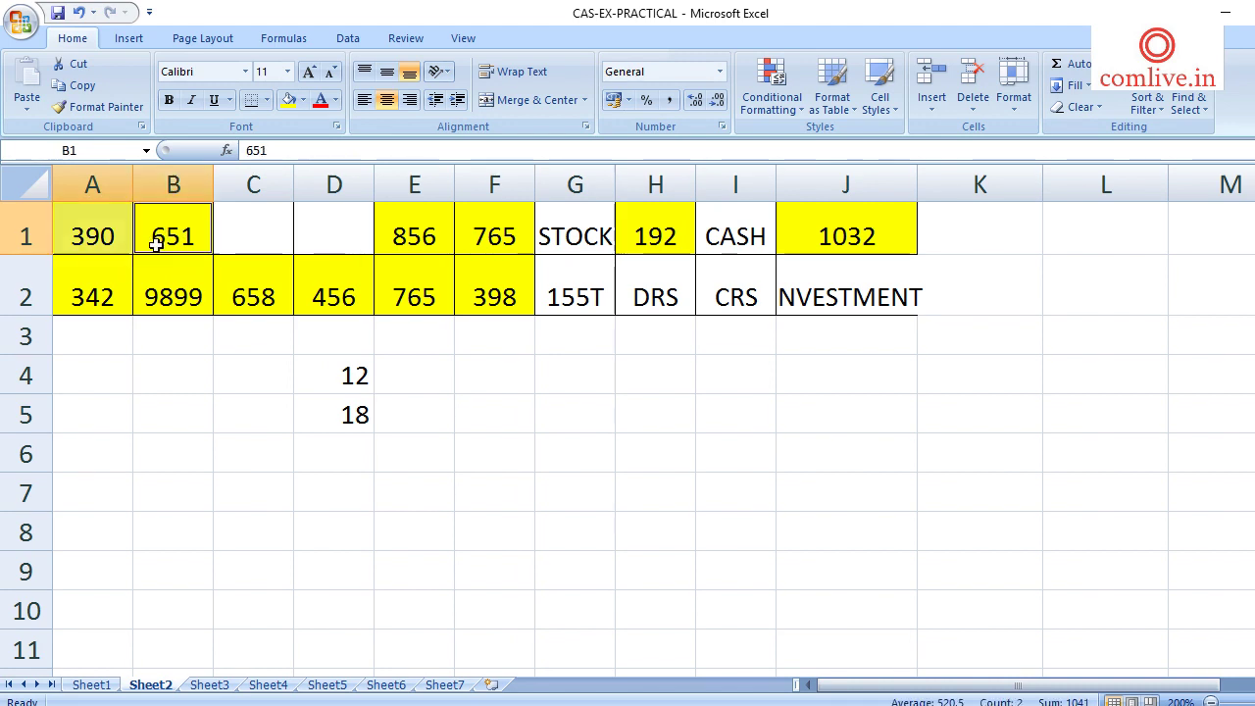
left_click(167, 286, "ctrl")
left_click(113, 287, "ctrl")
left_click(253, 287, "ctrl")
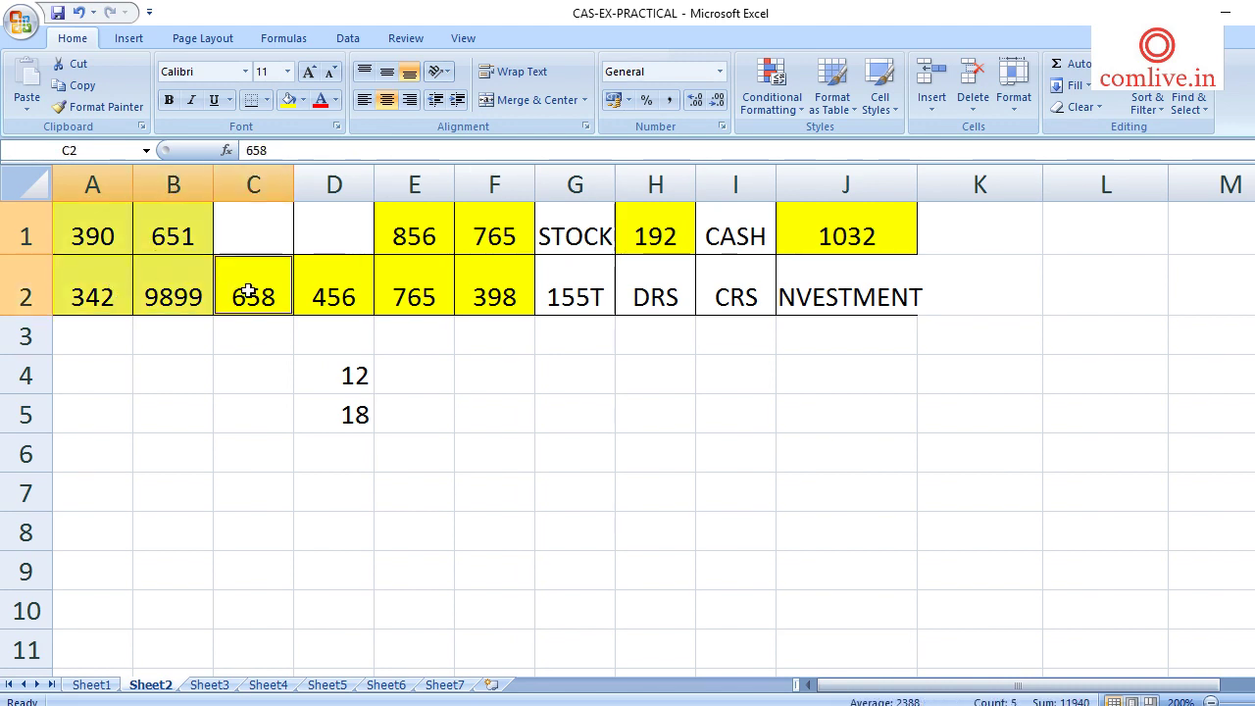
left_click(319, 286, "ctrl")
left_click(415, 232, "ctrl")
left_click(407, 282, "ctrl")
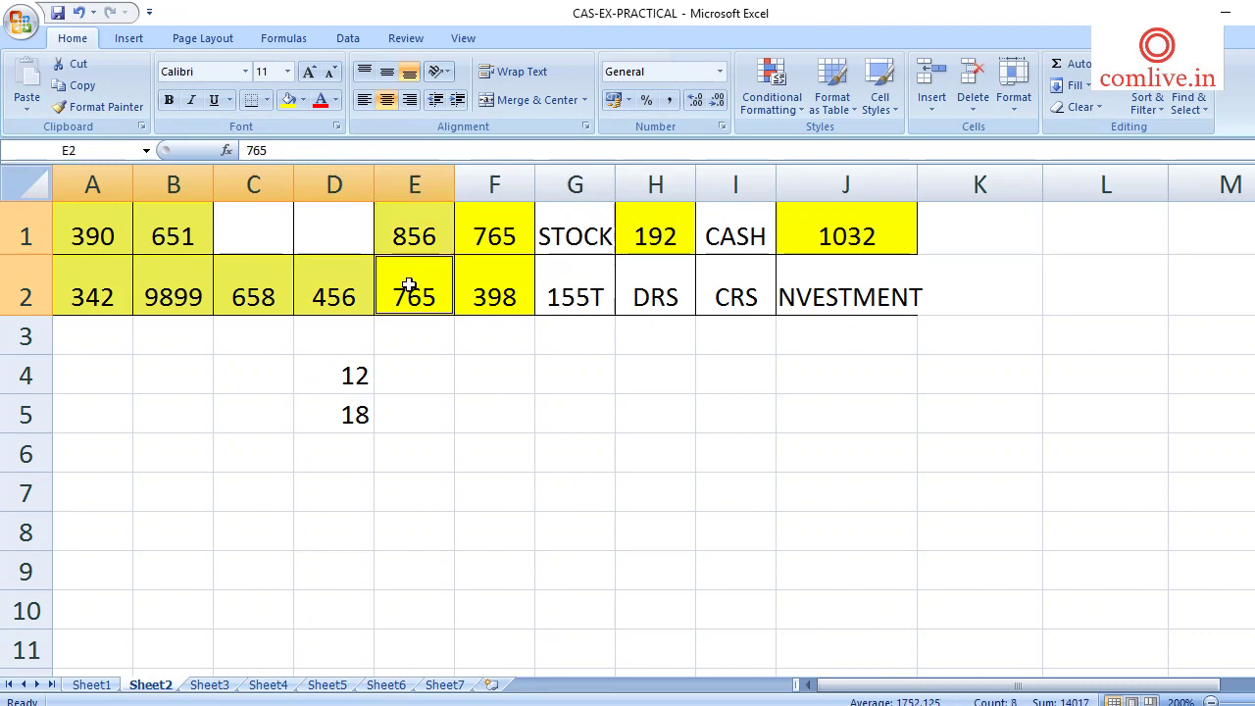
left_click(489, 235, "ctrl")
left_click(487, 287, "ctrl")
left_click(580, 239, "ctrl")
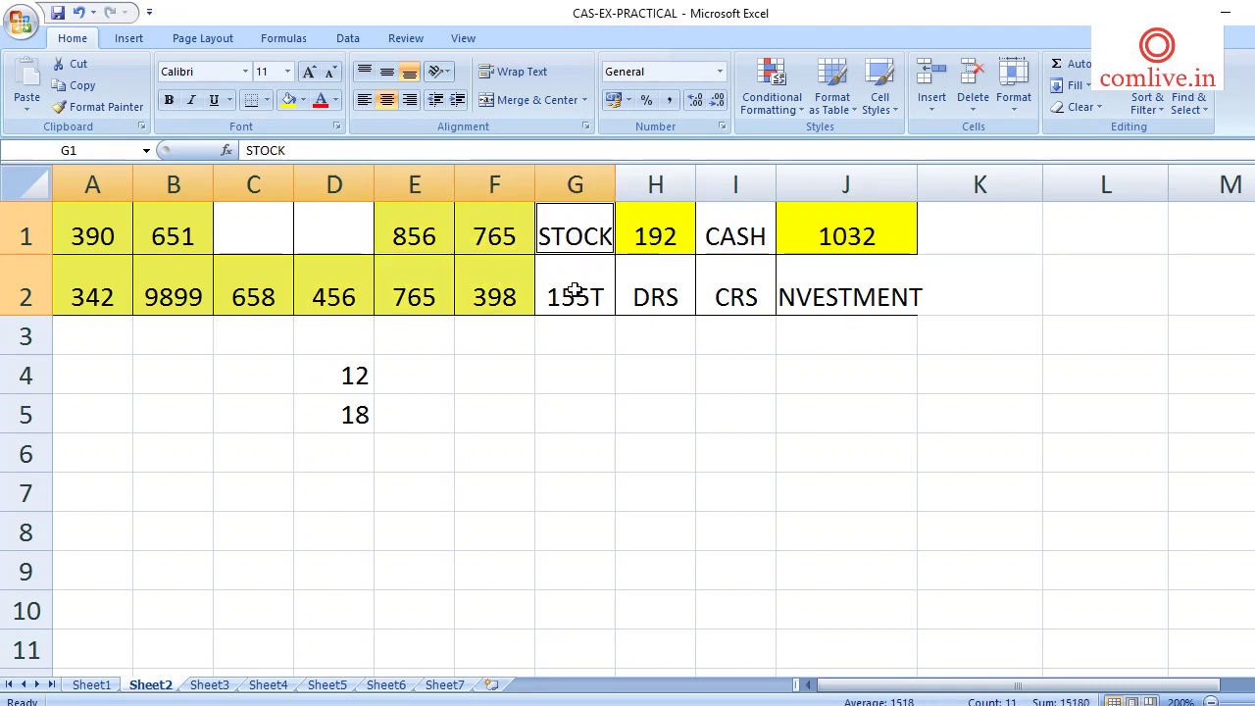
left_click(572, 287, "ctrl")
left_click(646, 240, "ctrl")
left_click(644, 282, "ctrl")
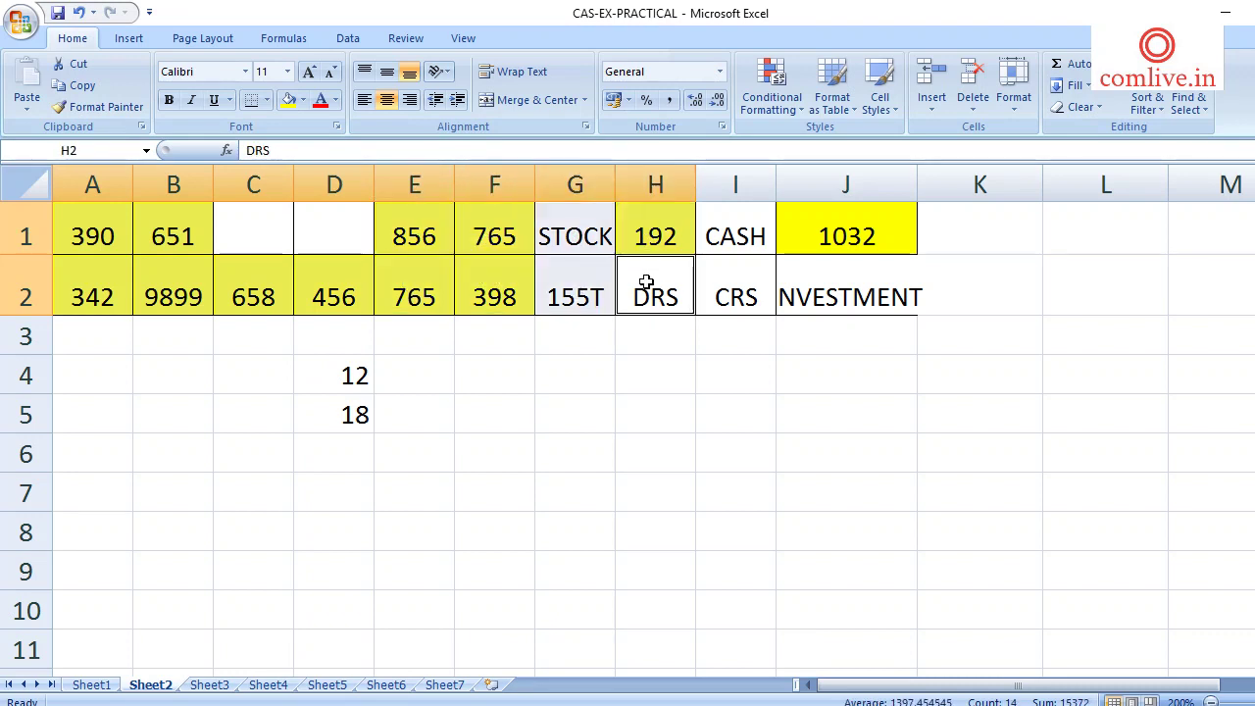
left_click(728, 235, "ctrl")
left_click(733, 290, "ctrl")
left_click(813, 238, "ctrl")
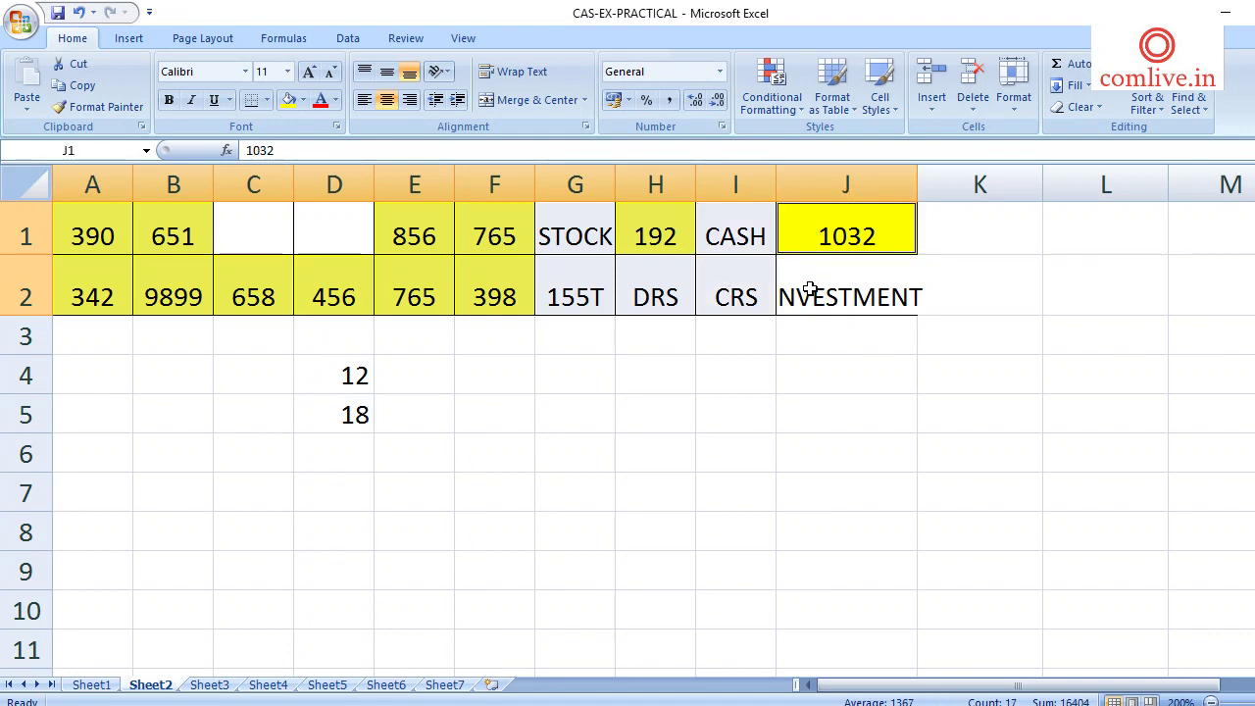
left_click(809, 291, "ctrl")
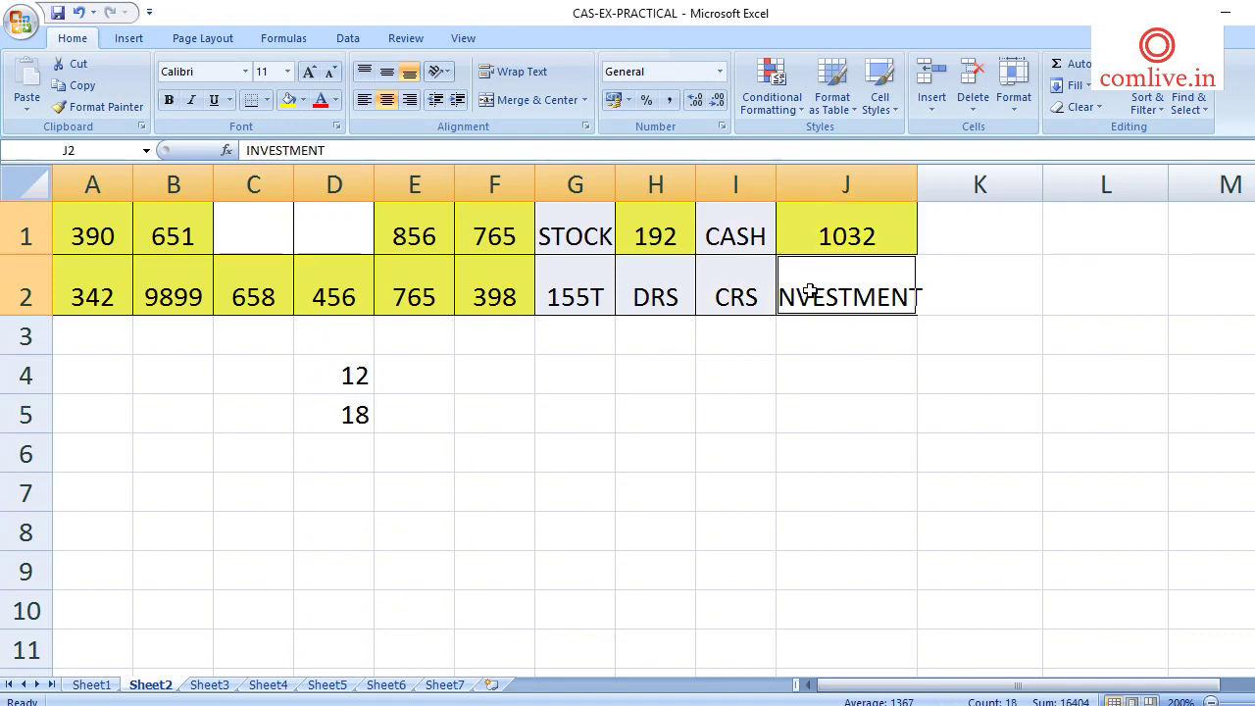
Step: Apply the rose theme fill colour to the selected cells
left_click(302, 101)
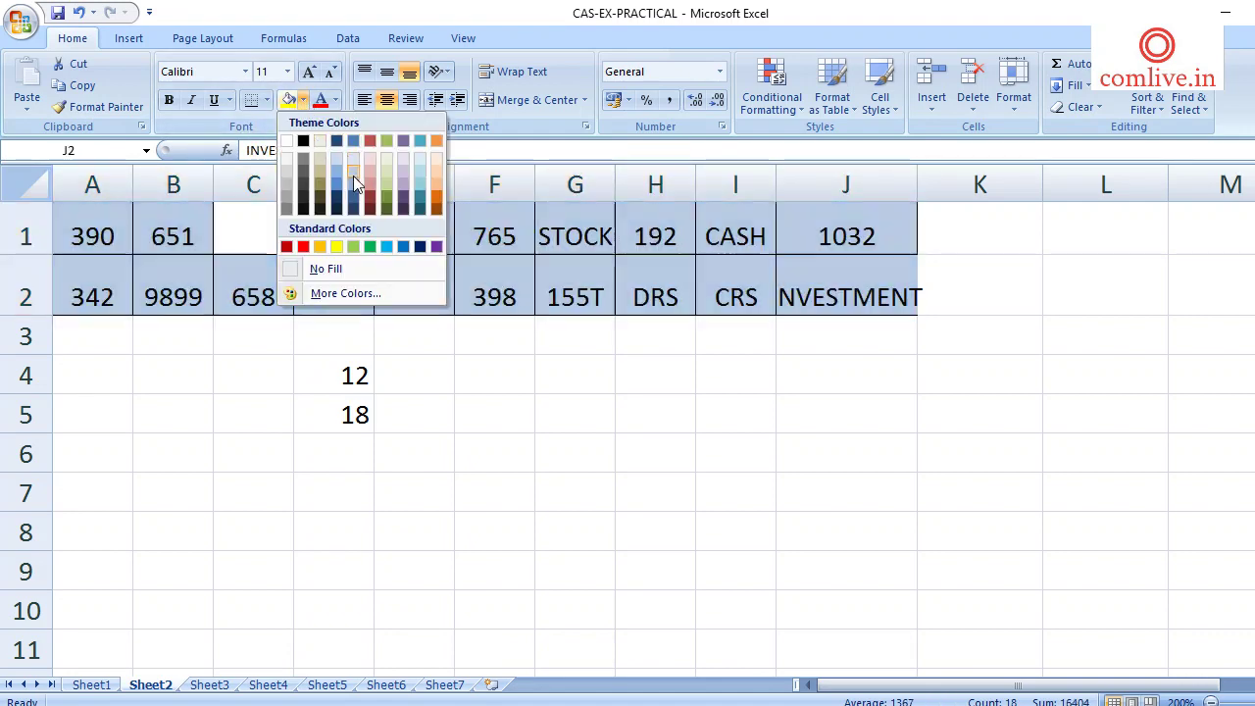
left_click(369, 185)
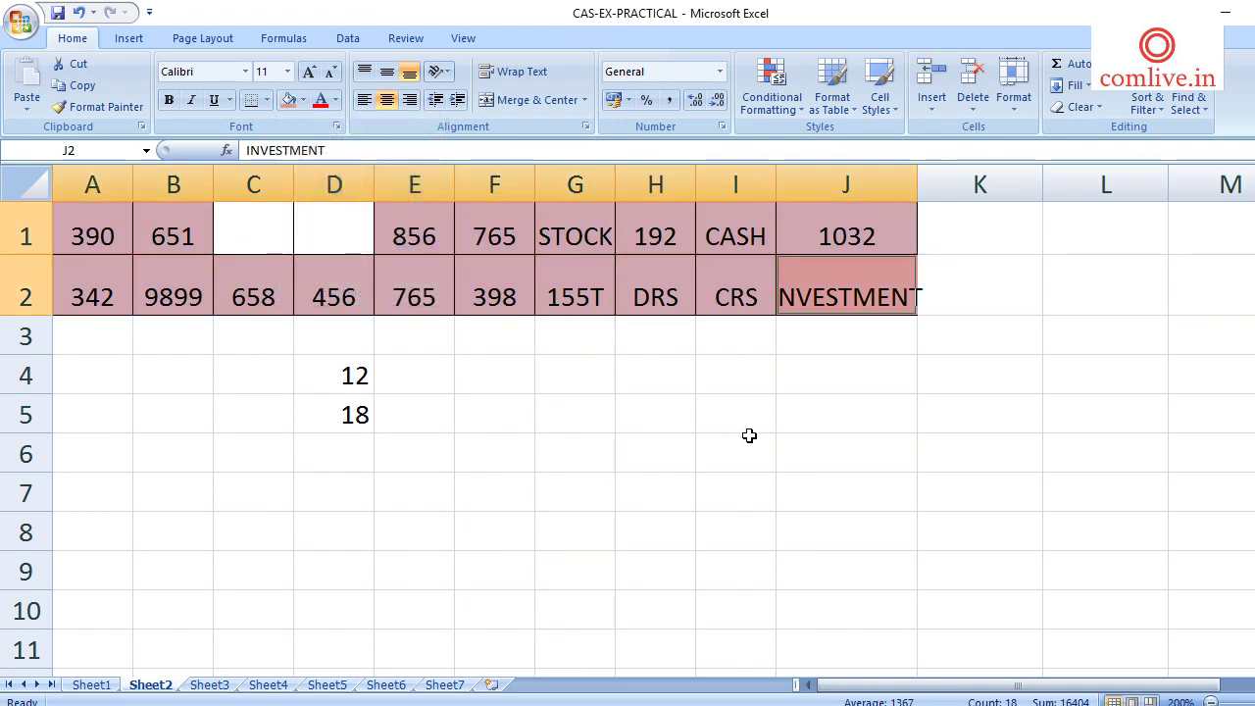
left_click(749, 435)
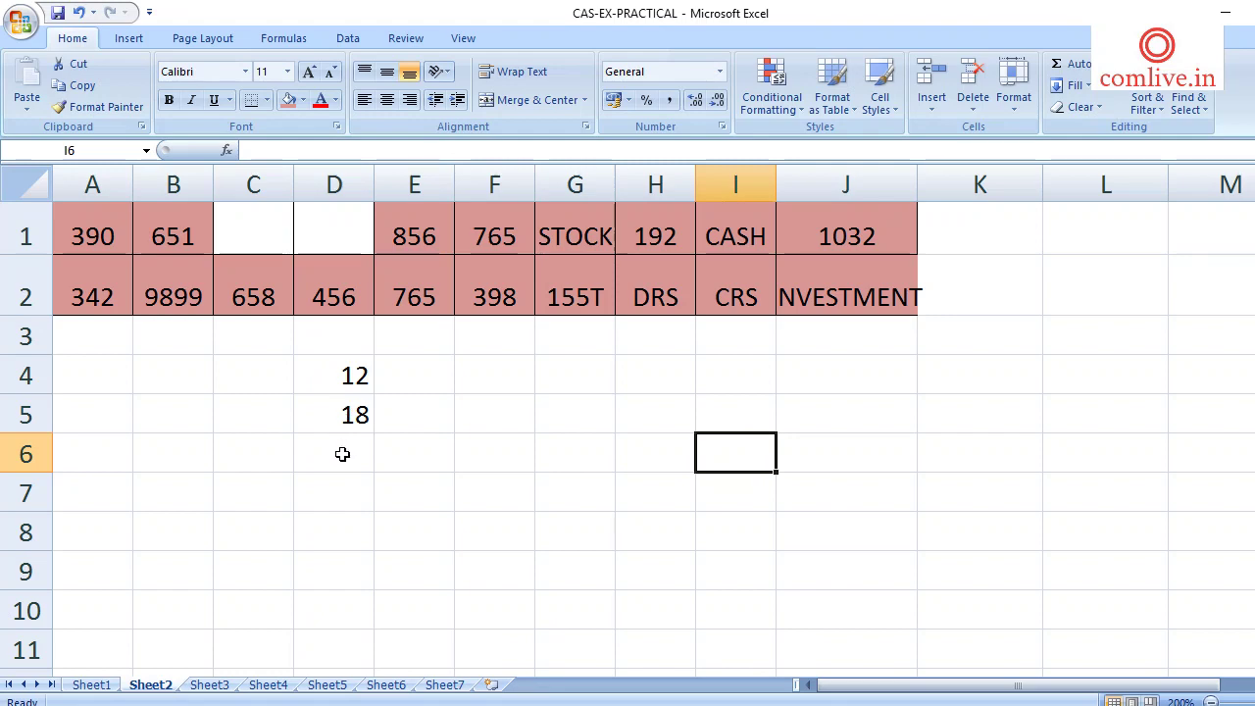
left_click(343, 454)
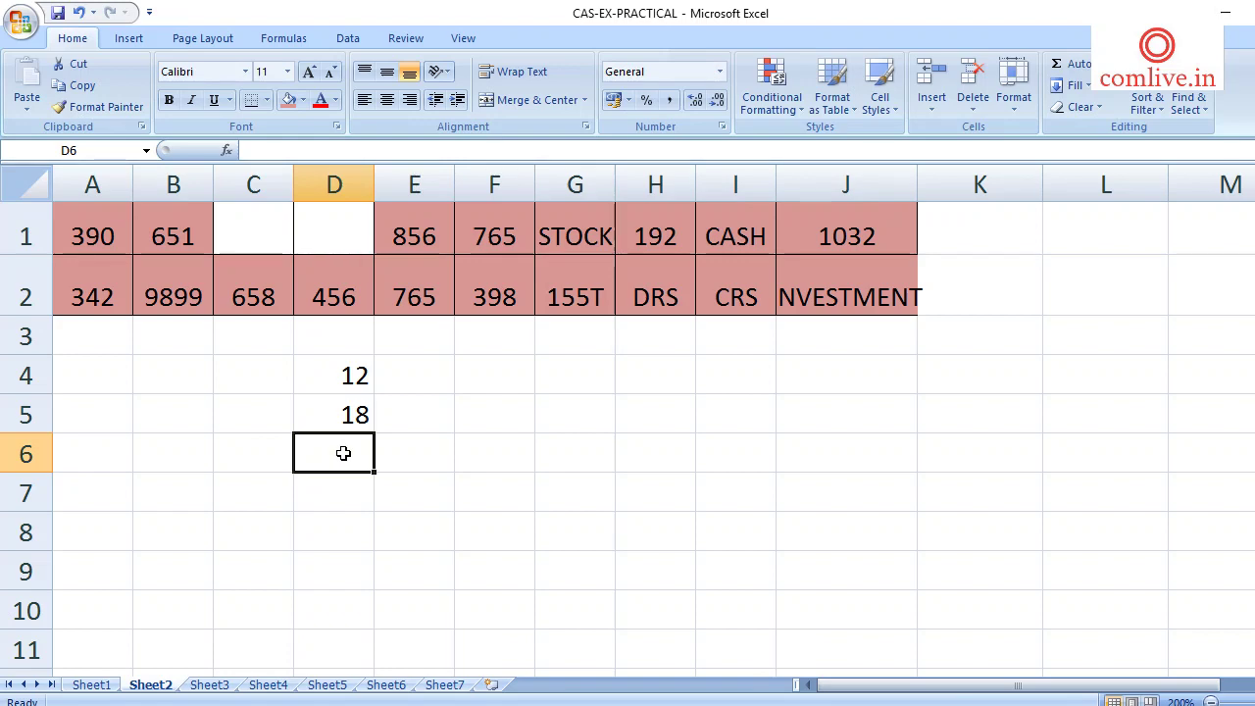
Step: Enter =COUNTIF(A1:J2,">1000") in D6, returning 2
type("=")
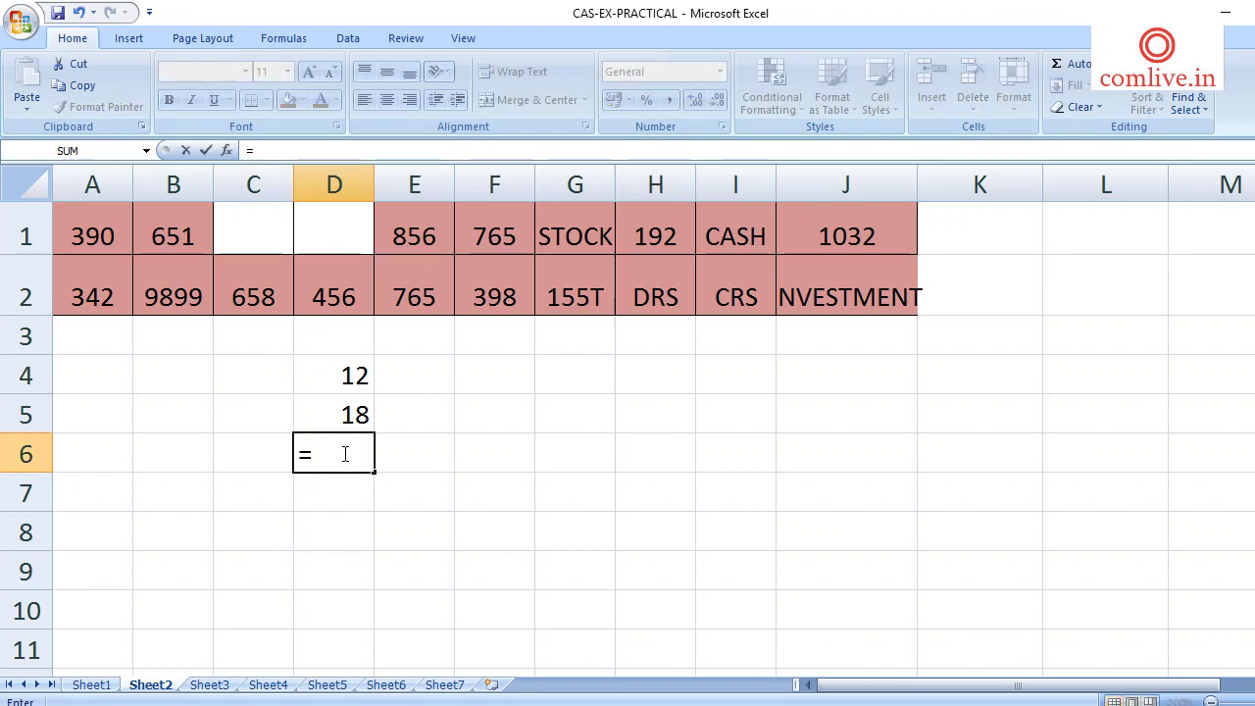
type("COUNT")
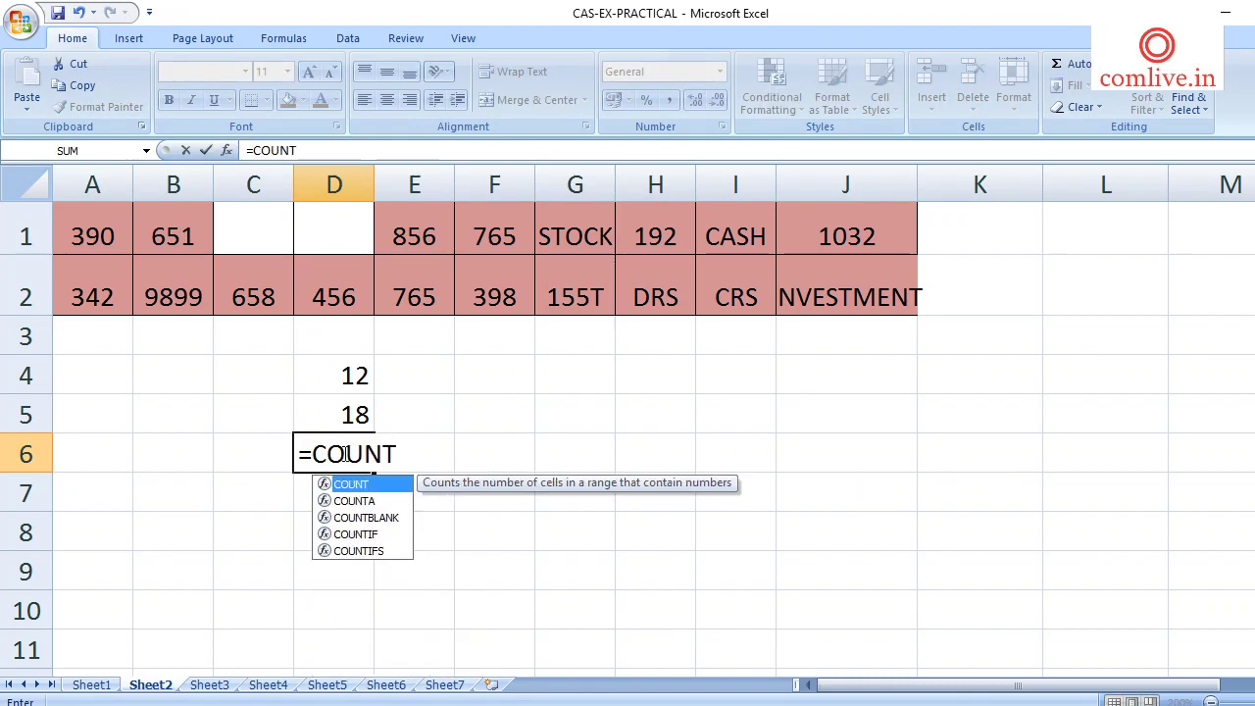
type("IF")
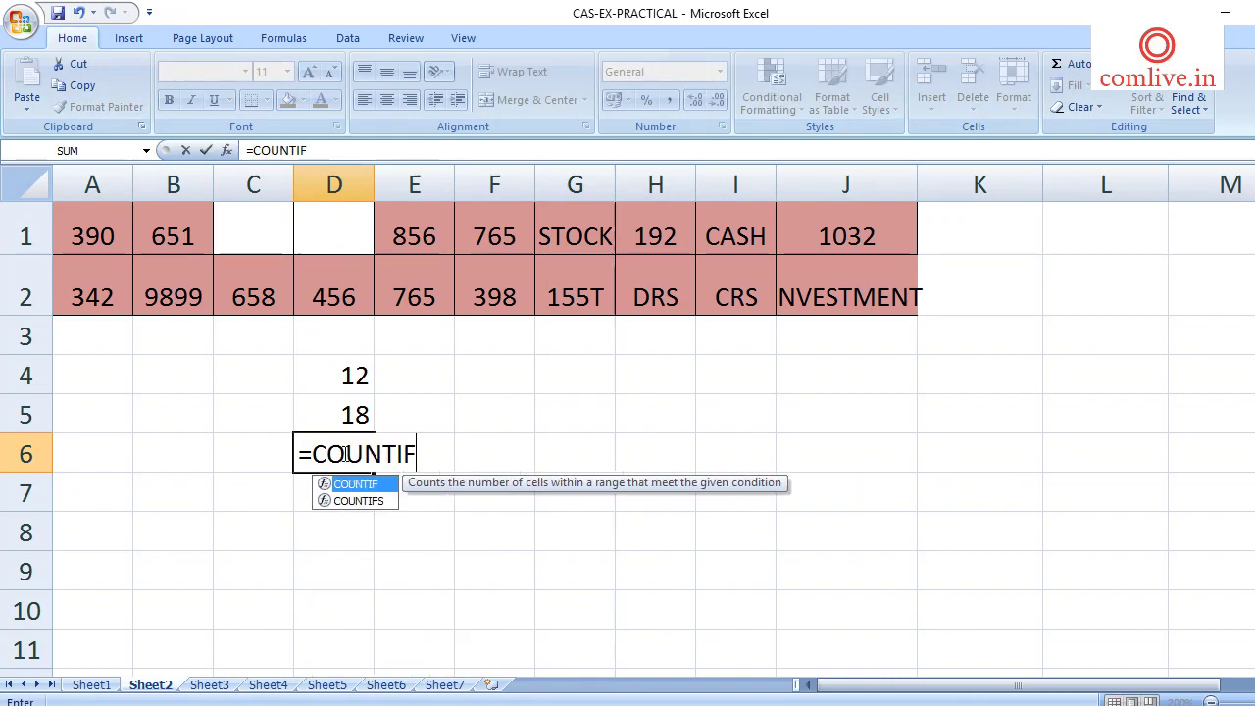
type("(")
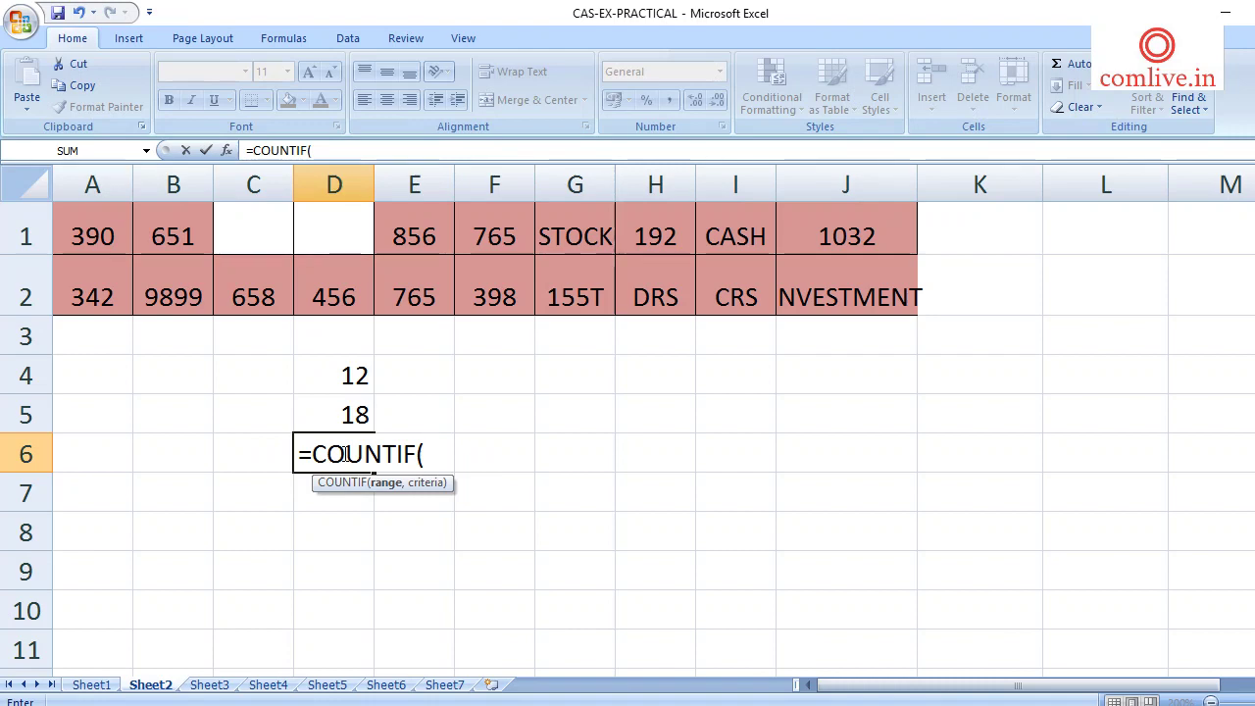
type("A1:")
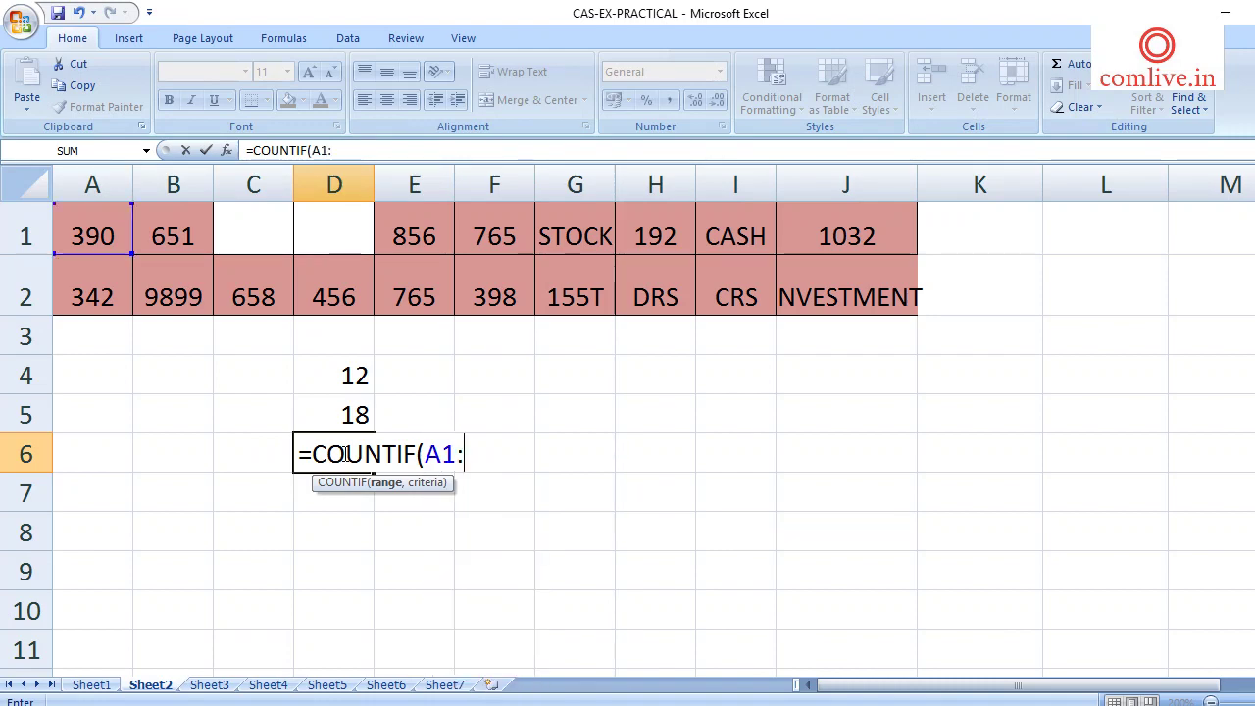
type("J2")
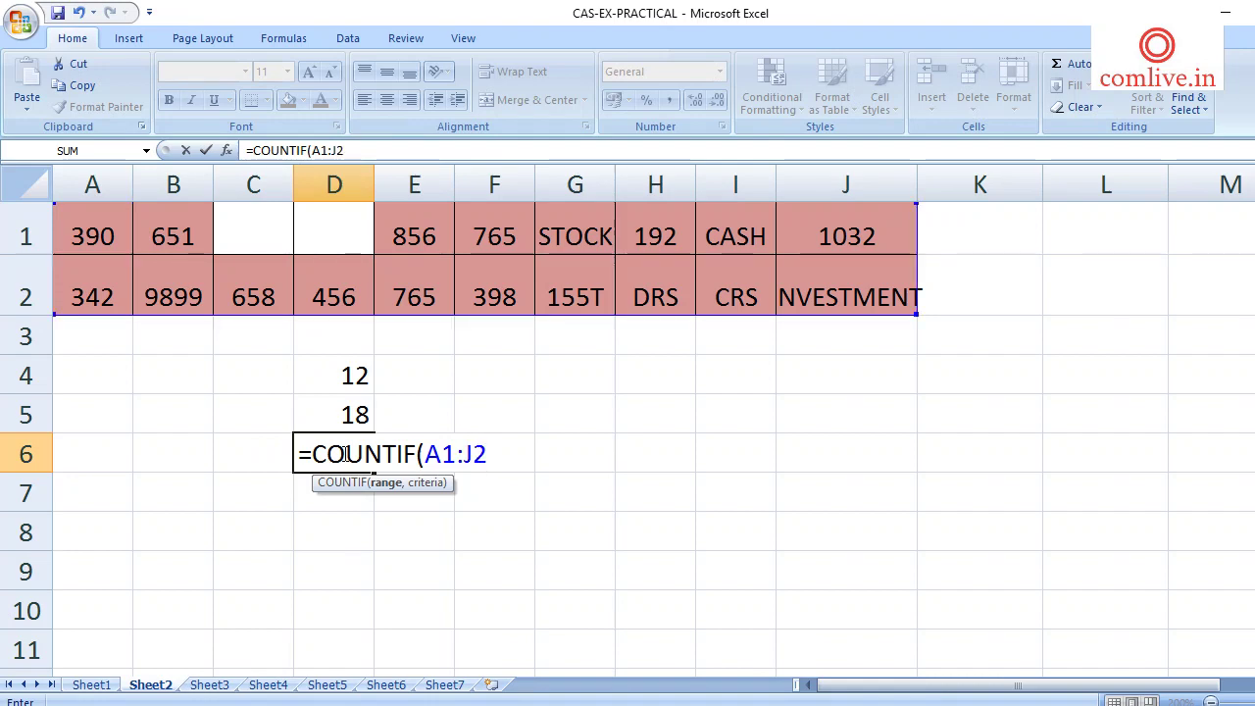
type(",")
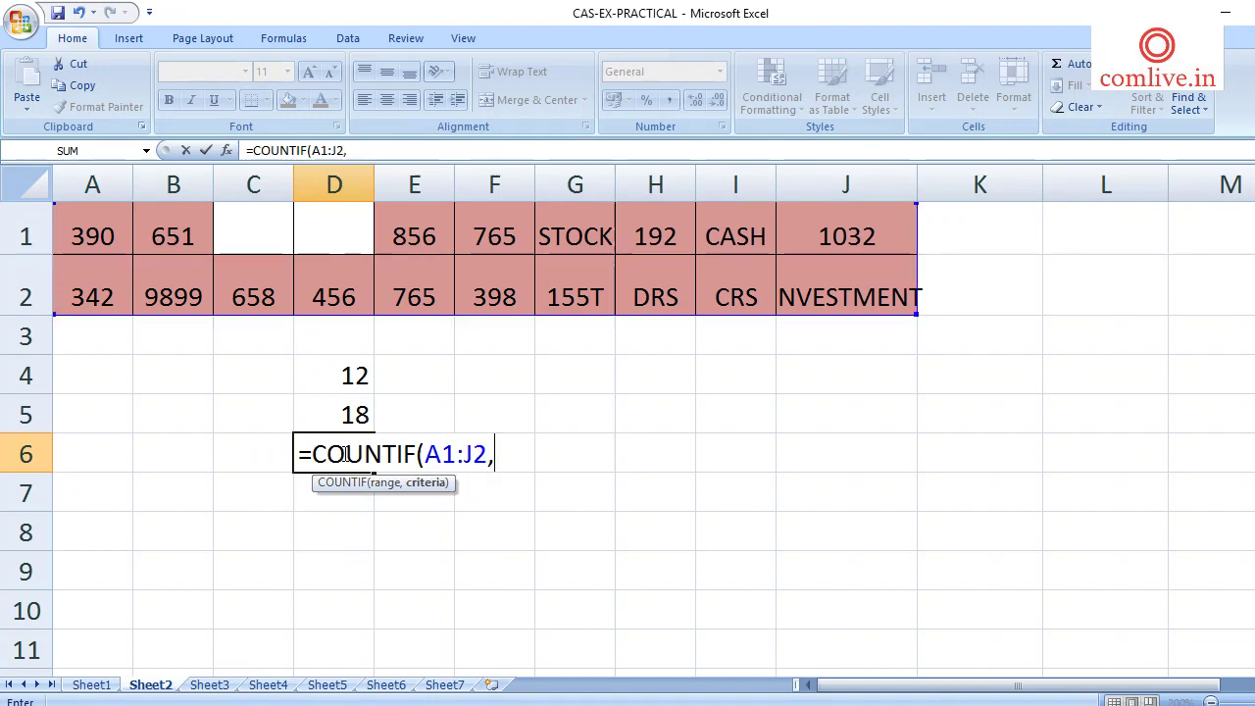
type("\"")
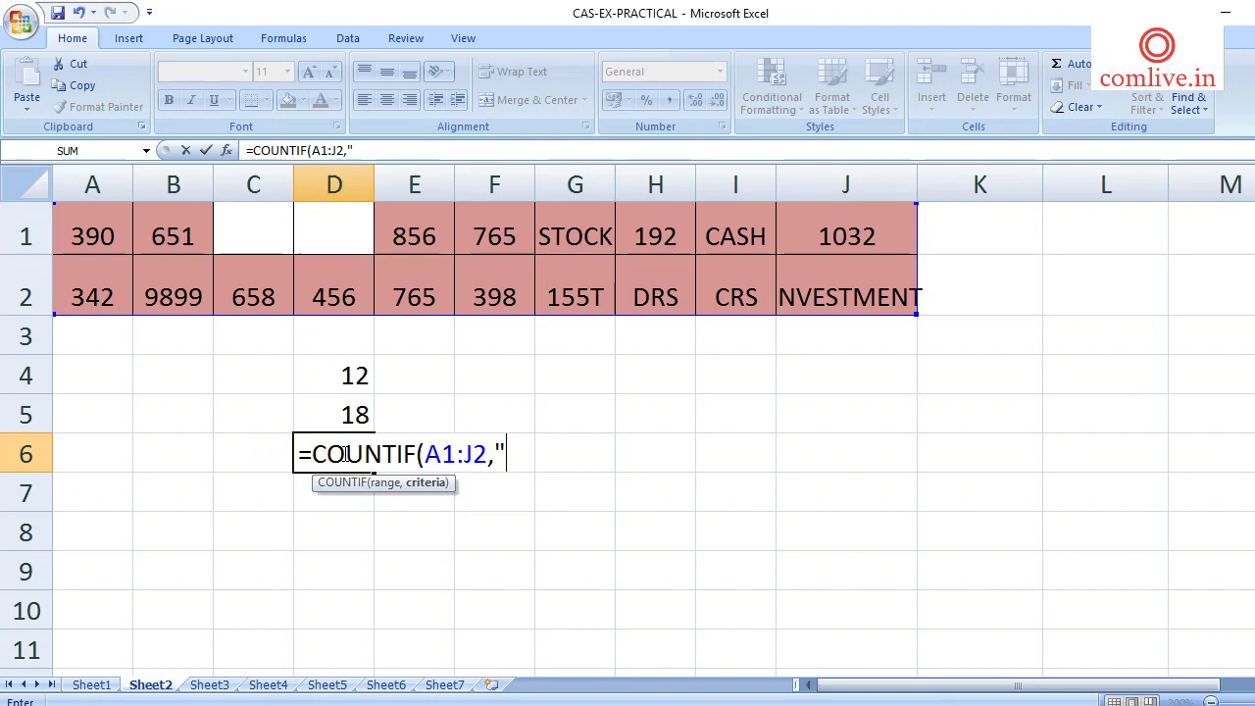
type(">100")
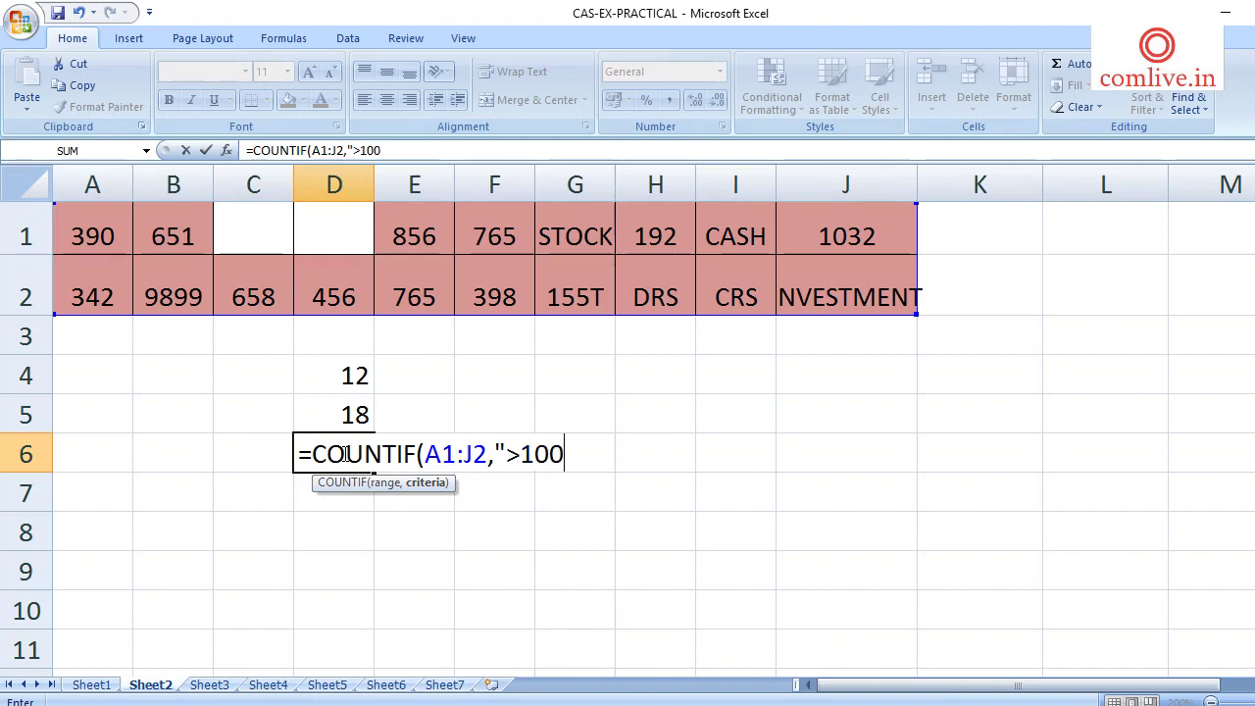
type("0\"")
type(")")
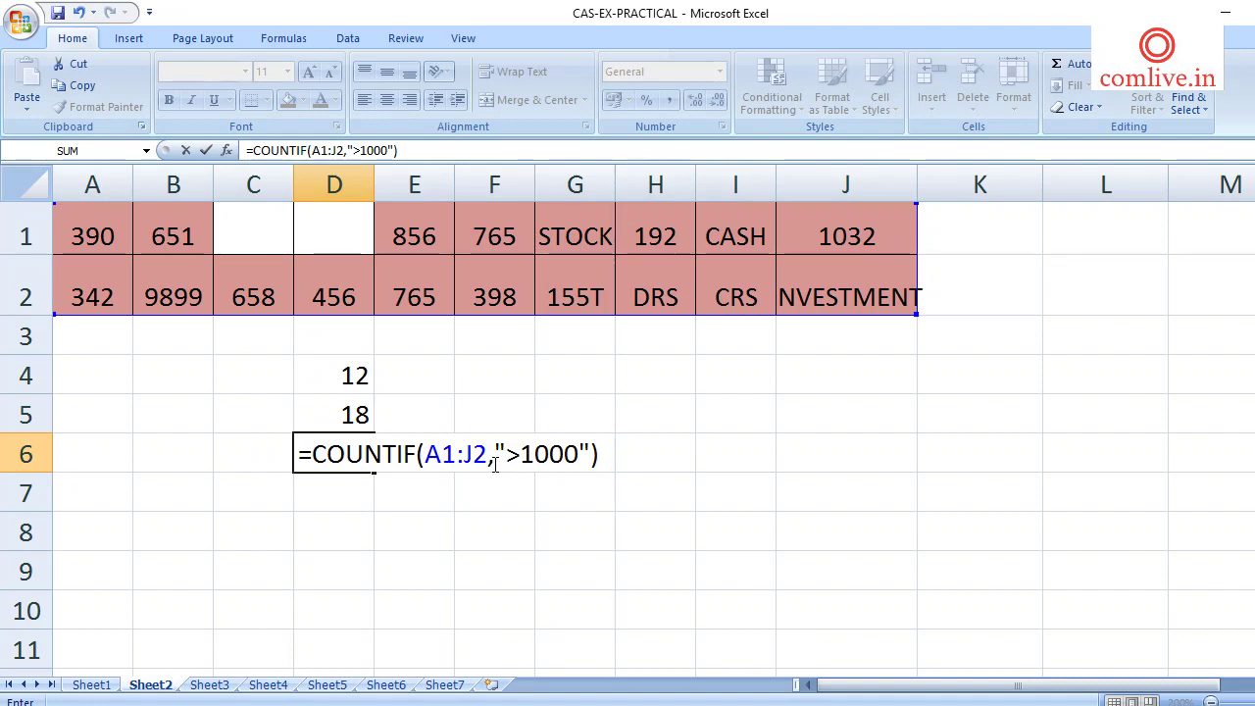
key("Return")
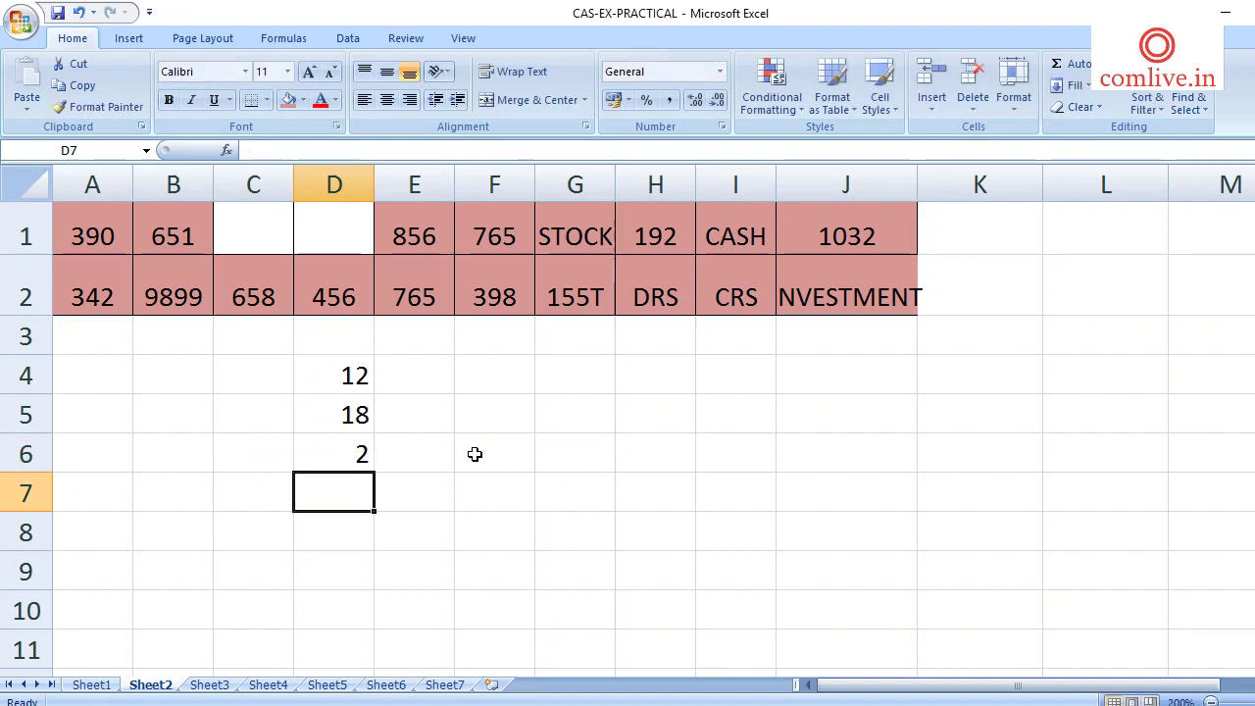
Step: Prefix the D4, D5 and D6 formulas with a space so they display as text
left_click(355, 451)
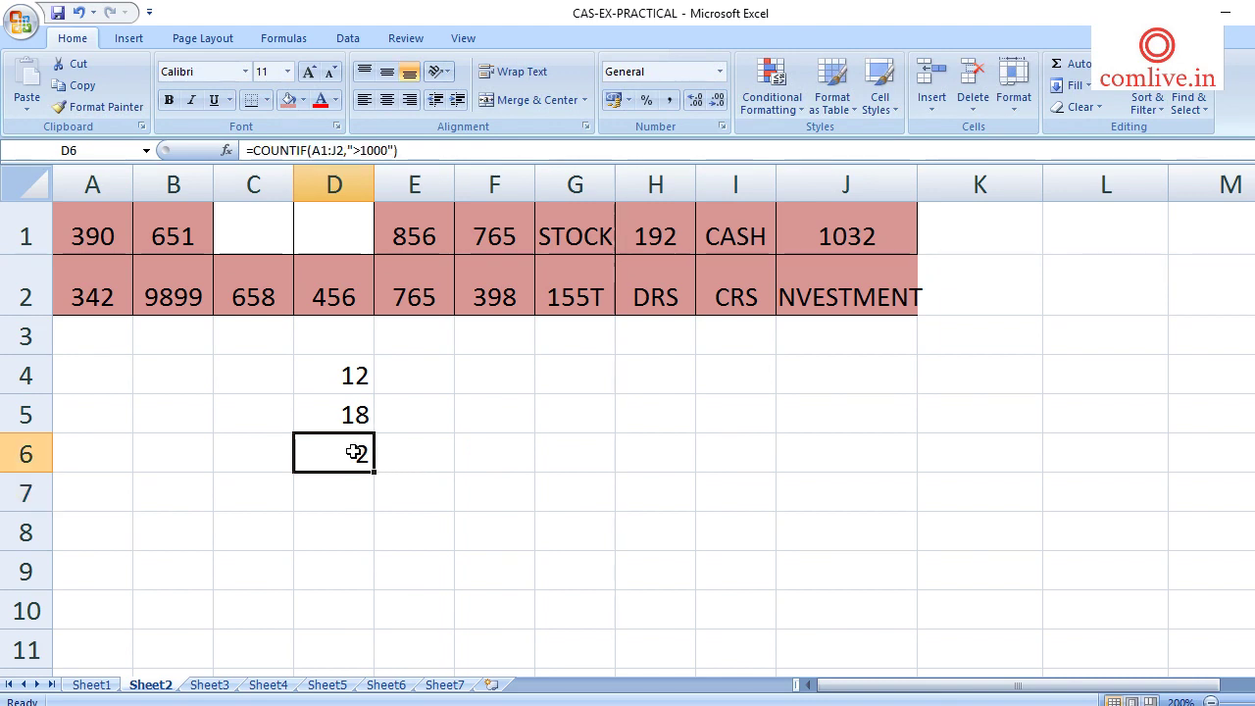
double_click(332, 375)
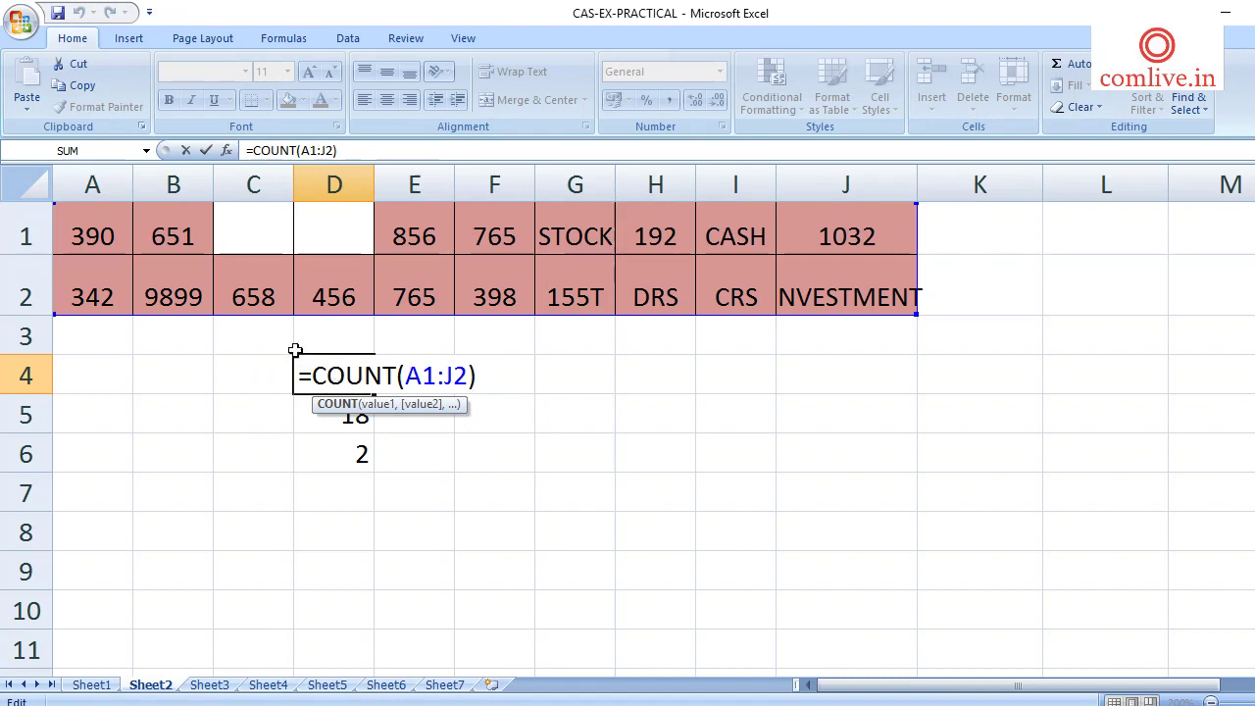
left_click(297, 375)
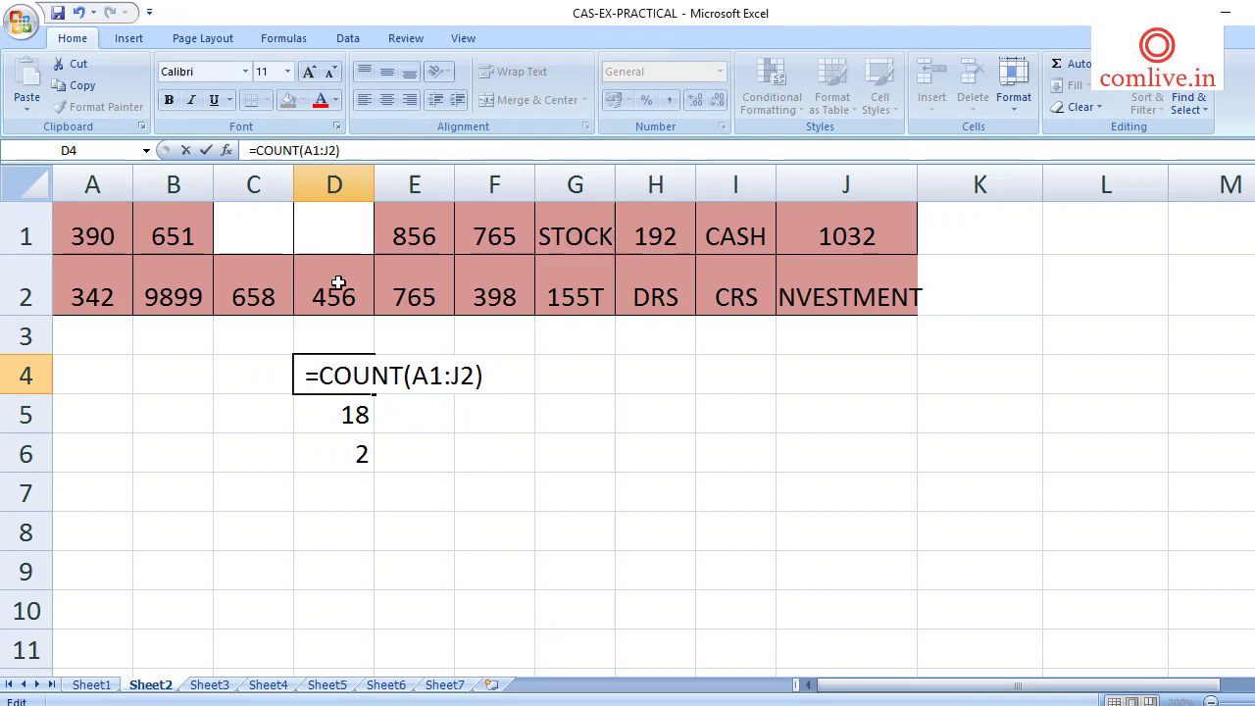
double_click(339, 416)
left_click(305, 416)
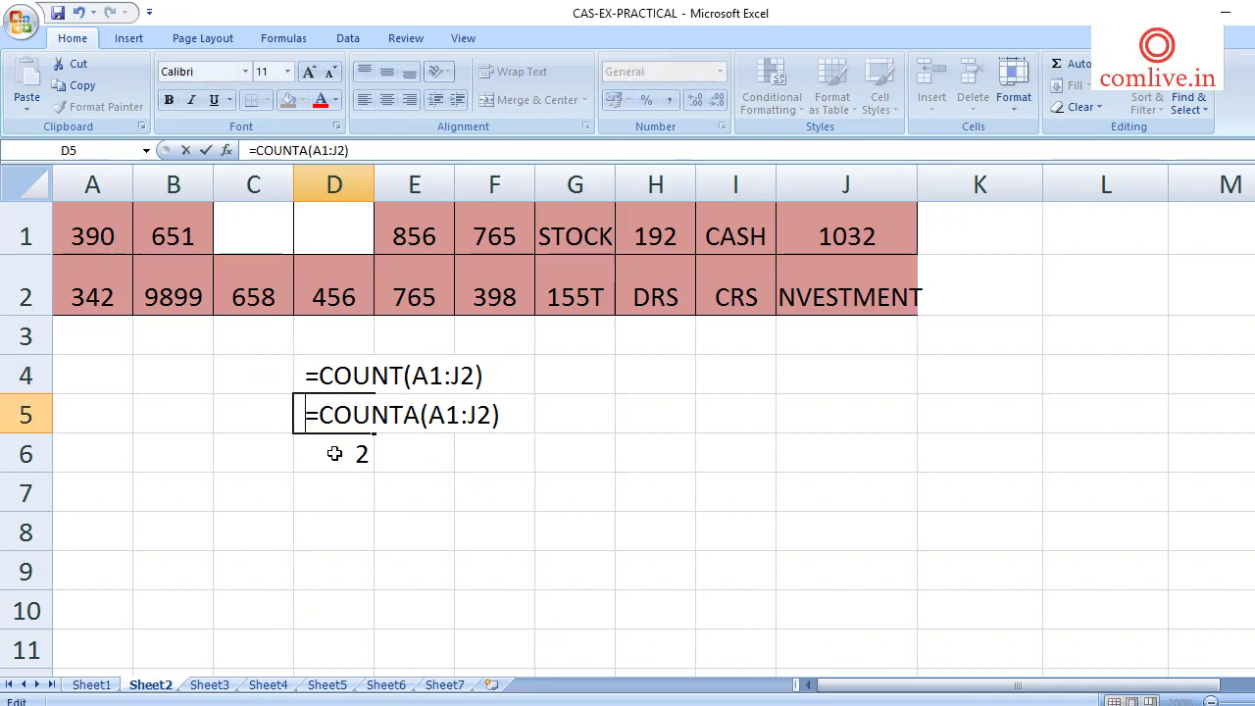
double_click(305, 454)
left_click(302, 454)
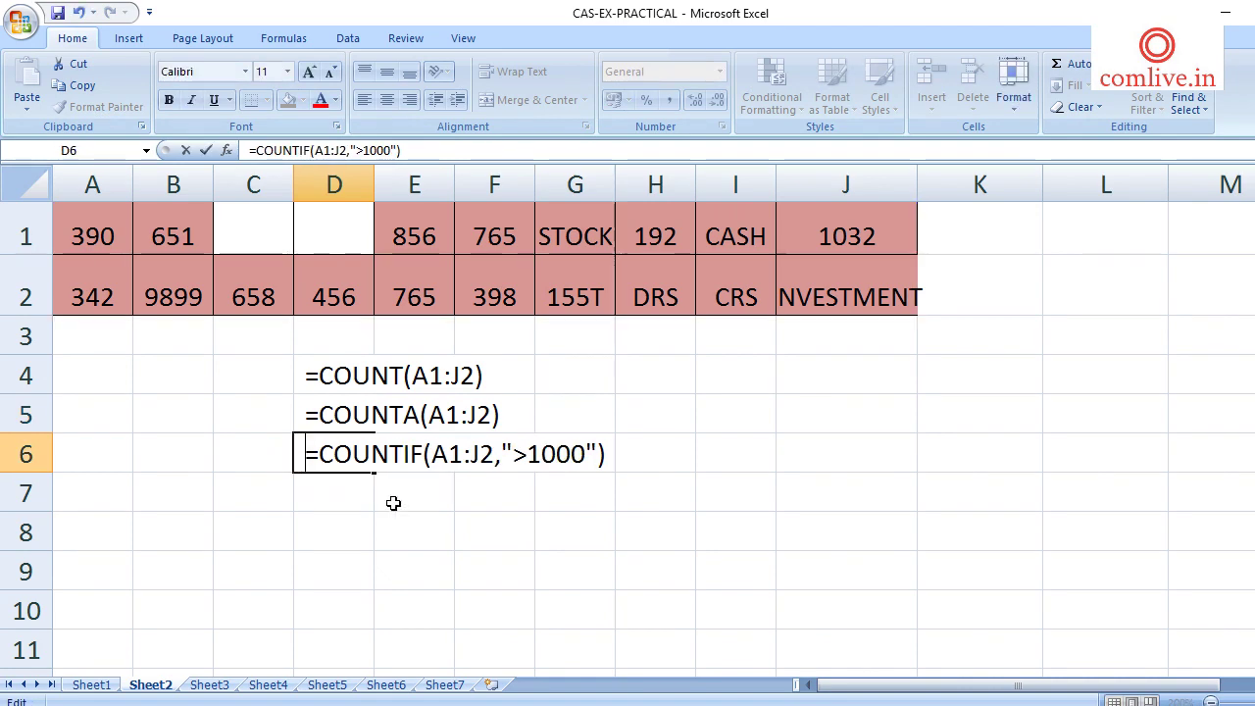
left_click(565, 536)
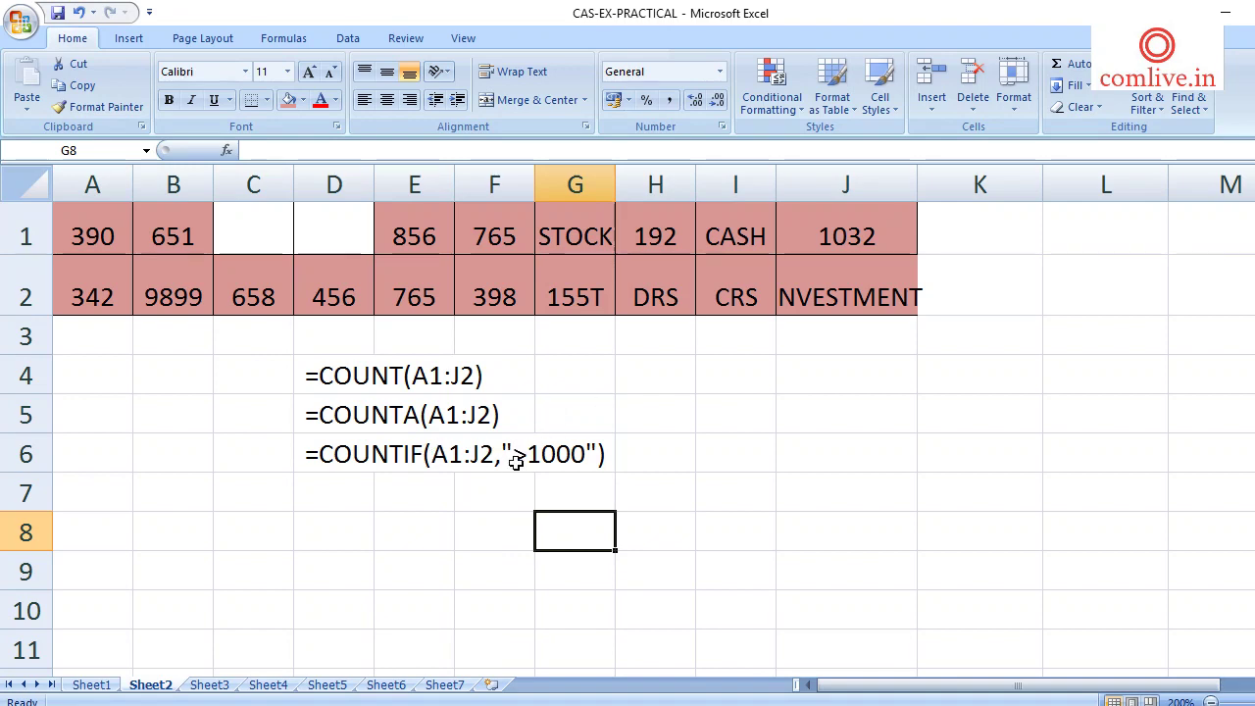
left_click(854, 235)
left_click(168, 300)
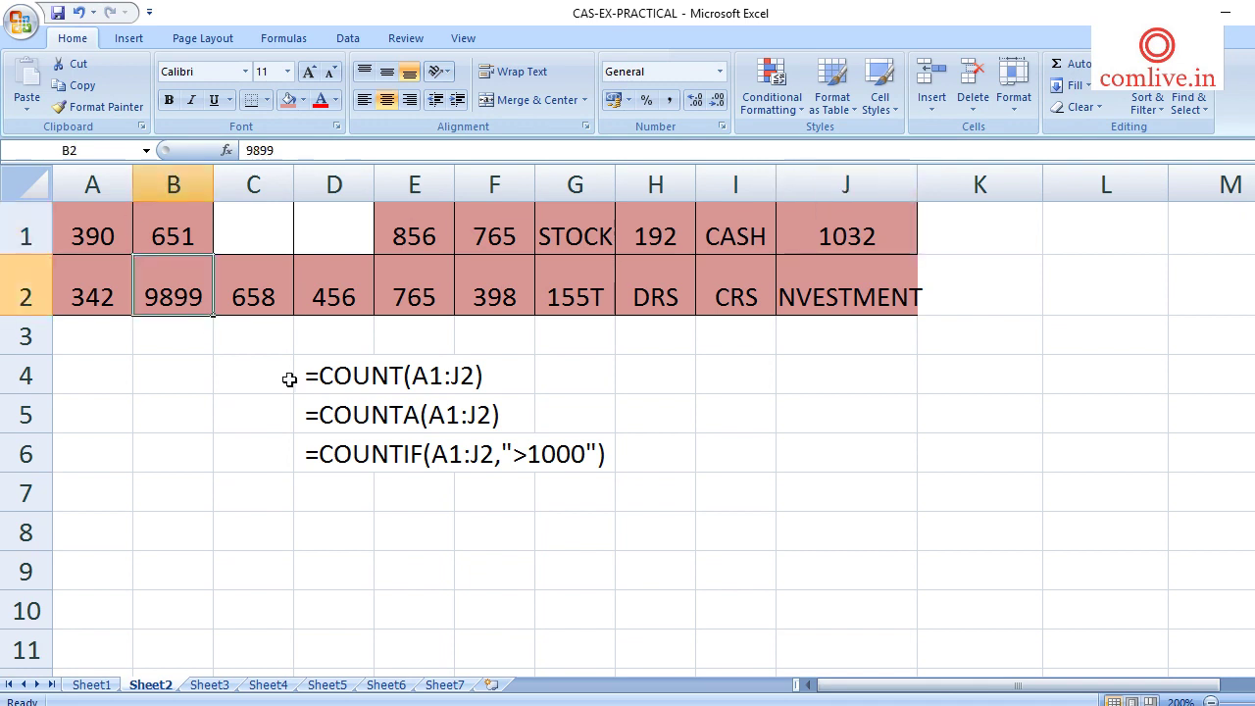